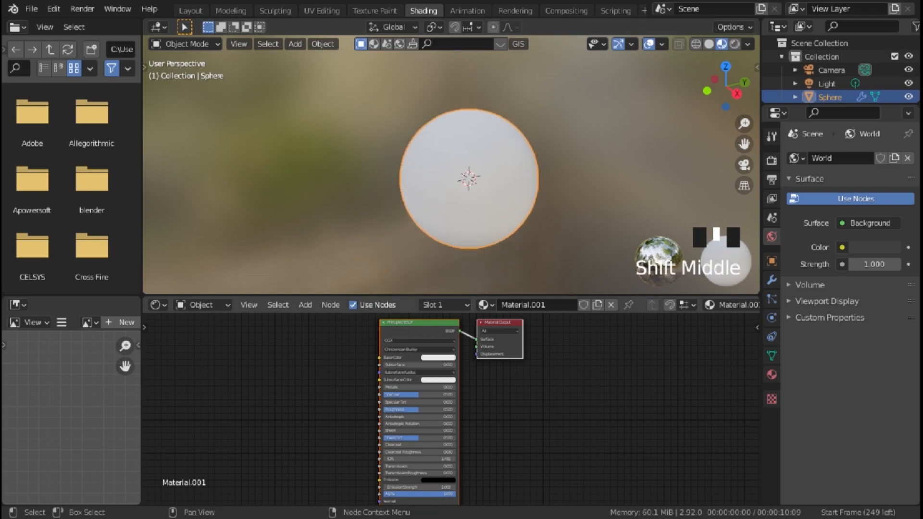
Add a Musgrave Texture node and link its Height output to the Principled BSDF's Base Color
{"action": "key", "text": "shift+a"}
{"action": "left_click", "coordinate": [294, 328]}
{"action": "key", "text": "Return"}
{"action": "left_click", "coordinate": [245, 352]}
{"action": "scroll", "coordinate": [392, 394], "scroll_direction": "up", "scroll_amount": 8}
{"action": "middle_click_drag", "start_coordinate": [392, 394], "coordinate": [556, 407]}
{"action": "left_click_drag", "start_coordinate": [369, 347], "coordinate": [532, 338]}
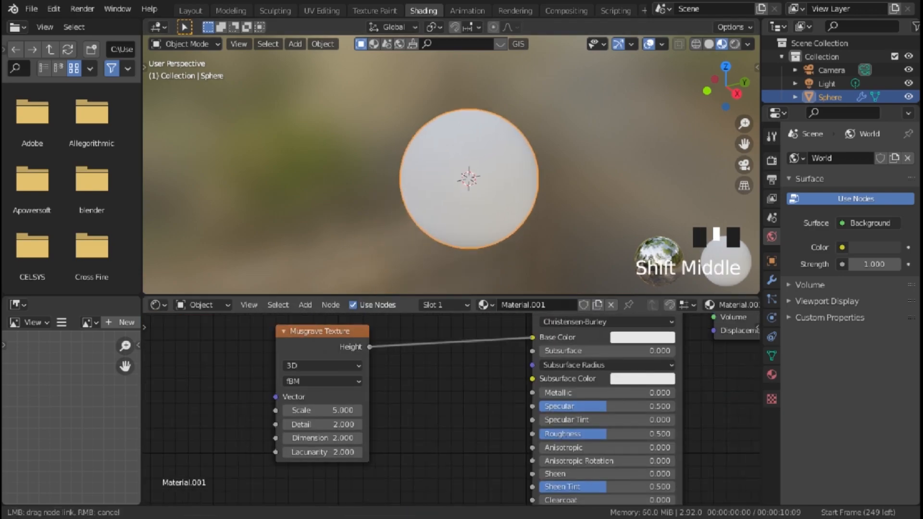
Set the Musgrave Texture's detail to 16 and dimension to 0.1, and try a lacunarity of 2.4
{"action": "left_click_drag", "start_coordinate": [323, 411], "coordinate": [309, 411]}
{"action": "middle_click_drag", "start_coordinate": [323, 424], "coordinate": [337, 423]}
{"action": "scroll", "coordinate": [338, 433], "scroll_direction": "up", "scroll_amount": 5}
{"action": "left_click_drag", "start_coordinate": [337, 417], "coordinate": [336, 437]}
{"action": "scroll", "coordinate": [451, 165], "scroll_direction": "up", "scroll_amount": 3}
{"action": "middle_click_drag", "start_coordinate": [451, 164], "coordinate": [429, 139]}
{"action": "scroll", "coordinate": [451, 412], "scroll_direction": "down", "scroll_amount": 3}
{"action": "mouse_move", "coordinate": [356, 398]}
{"action": "left_mouse_down"}
{"action": "mouse_move", "coordinate": [399, 398]}
{"action": "mouse_move", "coordinate": [352, 398]}
{"action": "left_mouse_up"}
{"action": "scroll", "coordinate": [451, 165], "scroll_direction": "down", "scroll_amount": 2}
{"action": "middle_click_drag", "start_coordinate": [451, 165], "coordinate": [491, 169]}
{"action": "scroll", "coordinate": [359, 433], "scroll_direction": "up", "scroll_amount": 3}
{"action": "left_click_drag", "start_coordinate": [358, 435], "coordinate": [348, 458]}
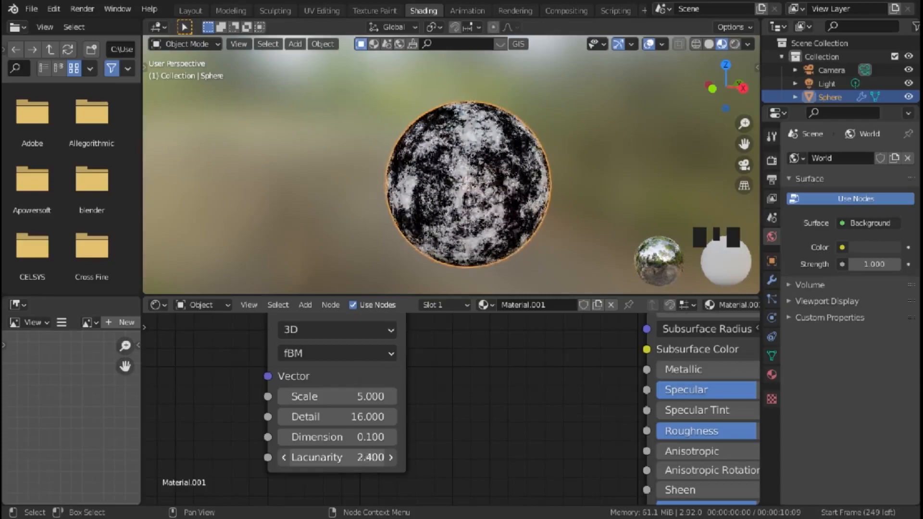
{"action": "scroll", "coordinate": [350, 457], "scroll_direction": "down", "scroll_amount": 6}
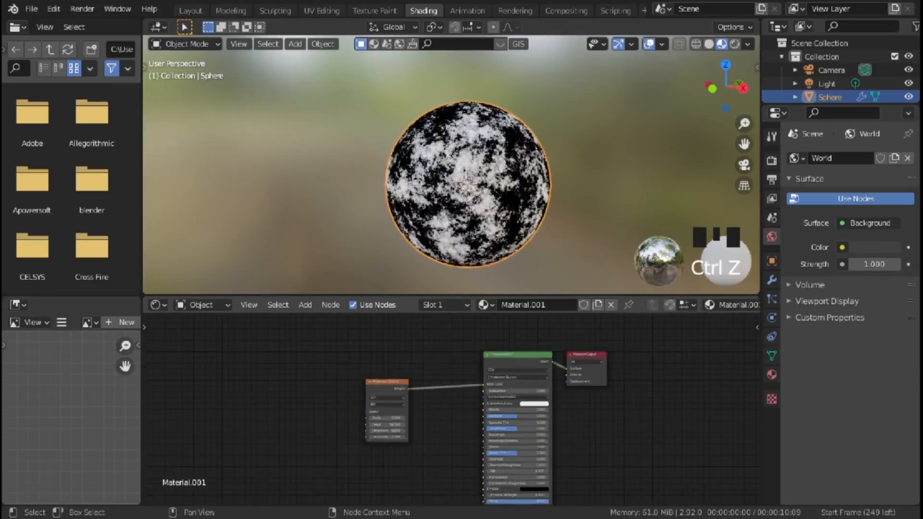
Insert a ColorRamp node on the link between the Musgrave Texture and the Principled BSDF's Base Color
{"action": "left_click_drag", "start_coordinate": [387, 384], "coordinate": [333, 392]}
{"action": "key", "text": "shift+a"}
{"action": "left_click", "coordinate": [374, 352]}
{"action": "type", "text": "co"}
{"action": "left_click", "coordinate": [399, 389]}
{"action": "left_click", "coordinate": [404, 390]}
{"action": "scroll", "coordinate": [403, 390], "scroll_direction": "up", "scroll_amount": 1}
{"action": "middle_click_drag", "start_coordinate": [404, 391], "coordinate": [446, 371]}
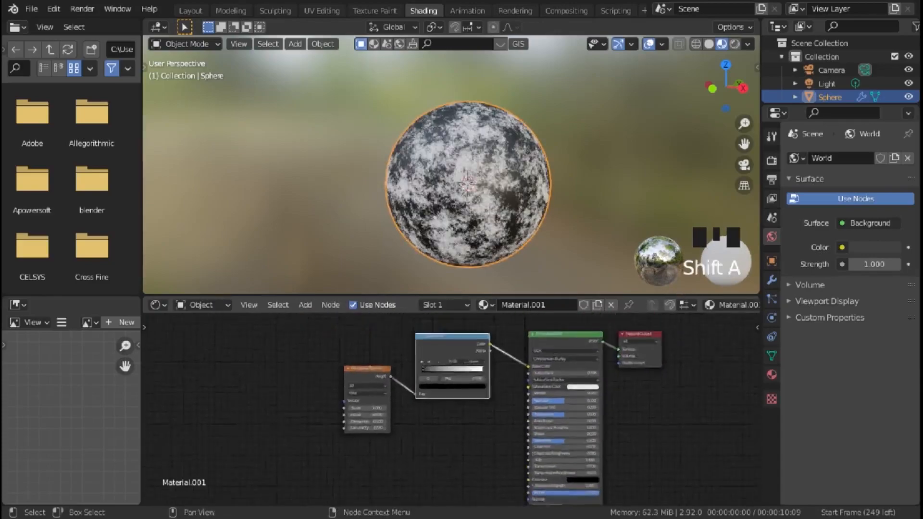
{"action": "scroll", "coordinate": [445, 409], "scroll_direction": "up", "scroll_amount": 8}
{"action": "left_click_drag", "start_coordinate": [515, 339], "coordinate": [516, 338]}
{"action": "mouse_move", "coordinate": [396, 338]}
{"action": "left_mouse_down"}
{"action": "mouse_move", "coordinate": [452, 338]}
{"action": "mouse_move", "coordinate": [395, 338]}
{"action": "left_mouse_up"}
Link the Musgrave Texture's Height output to the Principled BSDF's Normal input
{"action": "scroll", "coordinate": [451, 409], "scroll_direction": "down", "scroll_amount": 8}
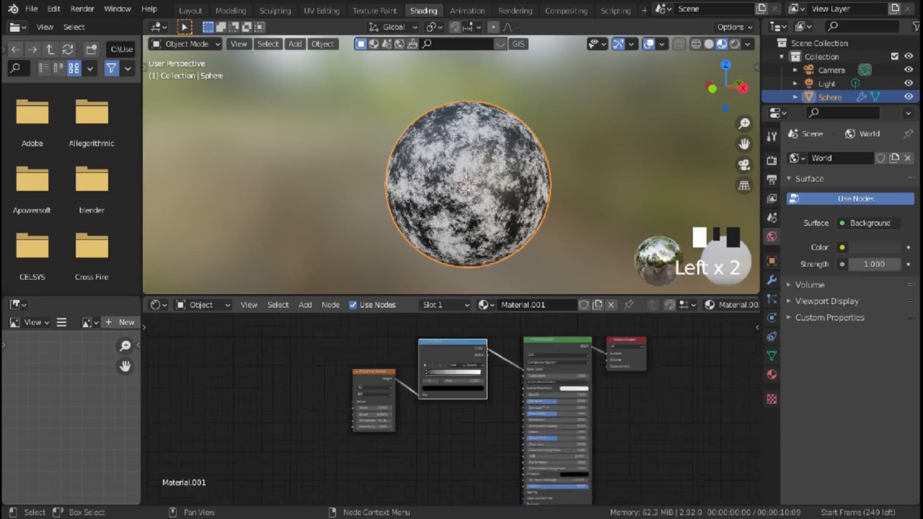
{"action": "middle_click_drag", "start_coordinate": [450, 409], "coordinate": [441, 391]}
{"action": "left_click_drag", "start_coordinate": [511, 473], "coordinate": [514, 474]}
Enable Ambient Occlusion, Bloom and Screen Space Reflections in the Eevee render settings
{"action": "left_click", "coordinate": [771, 161]}
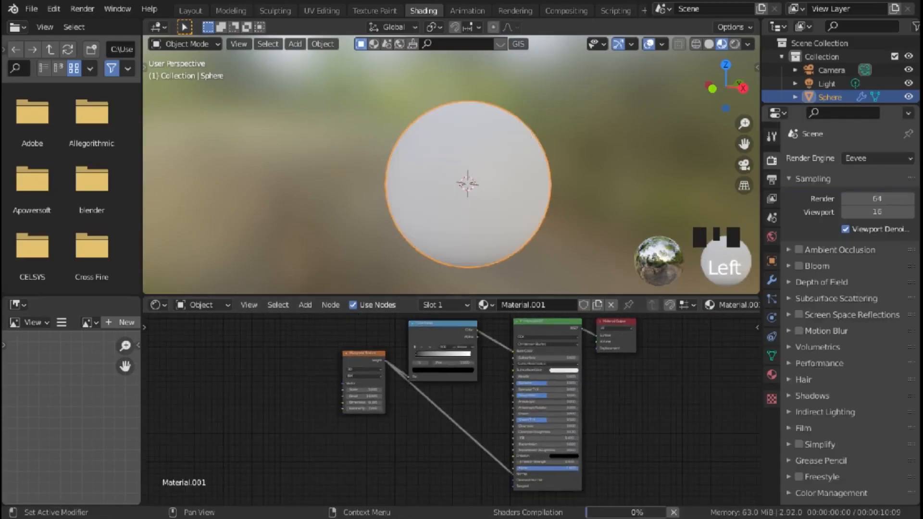
{"action": "left_click", "coordinate": [799, 265]}
{"action": "left_click", "coordinate": [789, 266]}
{"action": "left_click", "coordinate": [799, 250]}
{"action": "left_click", "coordinate": [799, 414]}
{"action": "left_click", "coordinate": [790, 266]}
Insert a Bump node on the link between the Musgrave Texture and the Principled BSDF's Normal input
{"action": "scroll", "coordinate": [450, 410], "scroll_direction": "up", "scroll_amount": 3}
{"action": "scroll", "coordinate": [339, 339], "scroll_direction": "up", "scroll_amount": 1}
{"action": "left_click_drag", "start_coordinate": [339, 338], "coordinate": [260, 347]}
{"action": "middle_click_drag", "start_coordinate": [415, 405], "coordinate": [423, 340]}
{"action": "key", "text": "shift+a"}
{"action": "left_click", "coordinate": [425, 339]}
{"action": "key", "text": "Return"}
{"action": "left_click", "coordinate": [425, 340]}
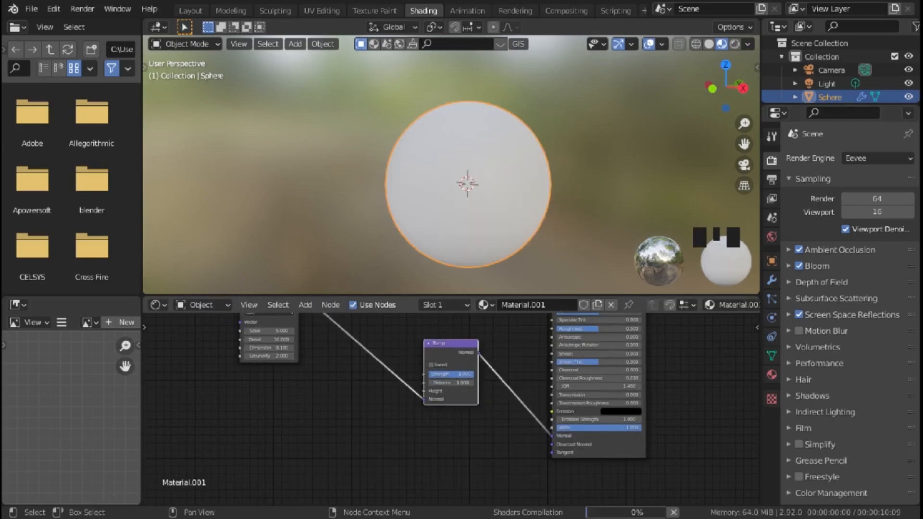
Move the Musgrave link to the Bump node's Height input and reposition the Bump node below the ColorRamp
{"action": "left_click_drag", "start_coordinate": [424, 399], "coordinate": [424, 392]}
{"action": "left_click_drag", "start_coordinate": [444, 342], "coordinate": [446, 383]}
{"action": "scroll", "coordinate": [450, 409], "scroll_direction": "down", "scroll_amount": 10}
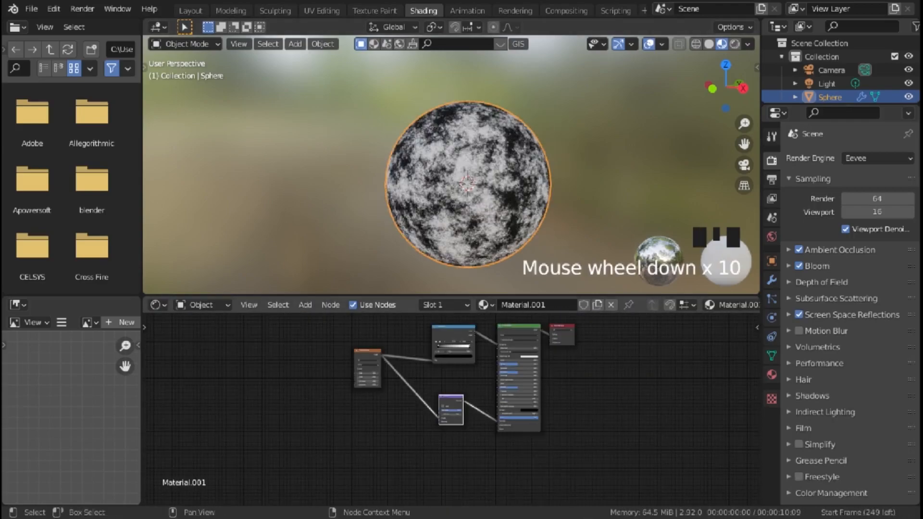
{"action": "scroll", "coordinate": [433, 398], "scroll_direction": "up", "scroll_amount": 8}
{"action": "middle_click_drag", "start_coordinate": [385, 361], "coordinate": [351, 343]}
{"action": "left_click_drag", "start_coordinate": [441, 395], "coordinate": [460, 410]}
{"action": "scroll", "coordinate": [455, 410], "scroll_direction": "down", "scroll_amount": 8}
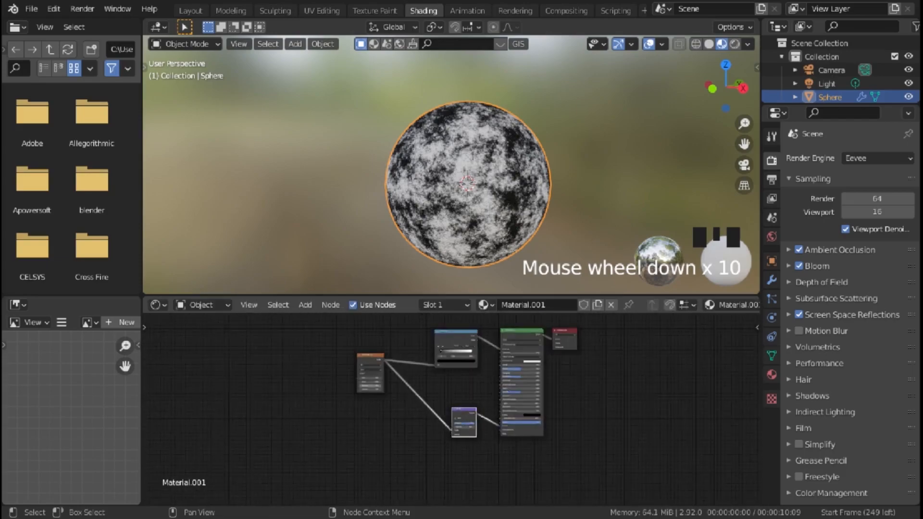
Add a Noise Texture node below the Musgrave Texture node
{"action": "scroll", "coordinate": [454, 410], "scroll_direction": "up", "scroll_amount": 9}
{"action": "middle_click_drag", "start_coordinate": [454, 410], "coordinate": [607, 411]}
{"action": "key", "text": "shift+a"}
{"action": "left_click", "coordinate": [460, 351]}
{"action": "type", "text": "noi"}
{"action": "key", "text": "Return"}
{"action": "left_click", "coordinate": [456, 410]}
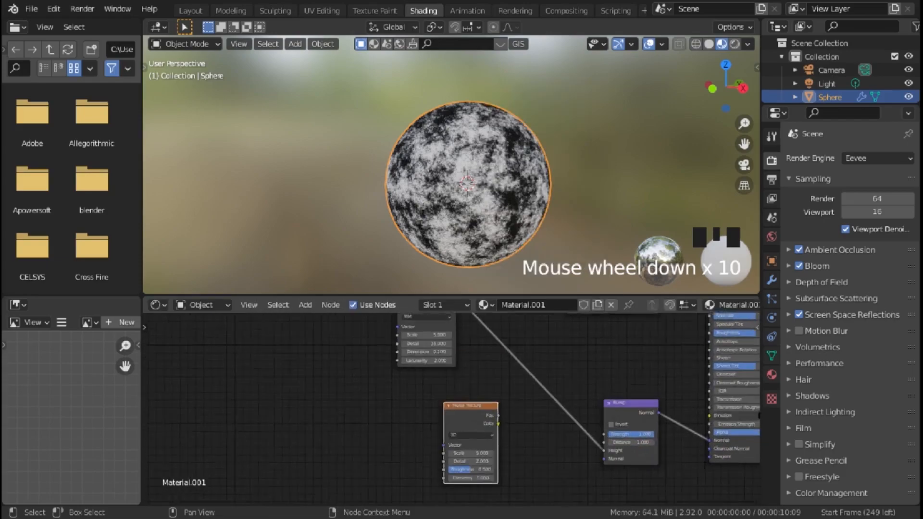
Duplicate the Bump node below the original and link the copy's Normal output to the original's Normal input
{"action": "middle_click_drag", "start_coordinate": [444, 400], "coordinate": [398, 390]}
{"action": "left_click", "coordinate": [588, 392]}
{"action": "key", "text": "shift+d"}
{"action": "left_click", "coordinate": [586, 456]}
{"action": "left_click_drag", "start_coordinate": [611, 464], "coordinate": [558, 447]}
{"action": "middle_click_drag", "start_coordinate": [559, 446], "coordinate": [528, 398]}
{"action": "mouse_move", "coordinate": [549, 406]}
{"action": "left_mouse_down"}
{"action": "mouse_move", "coordinate": [537, 442]}
{"action": "mouse_move", "coordinate": [560, 415]}
{"action": "mouse_move", "coordinate": [551, 408]}
{"action": "left_mouse_up"}
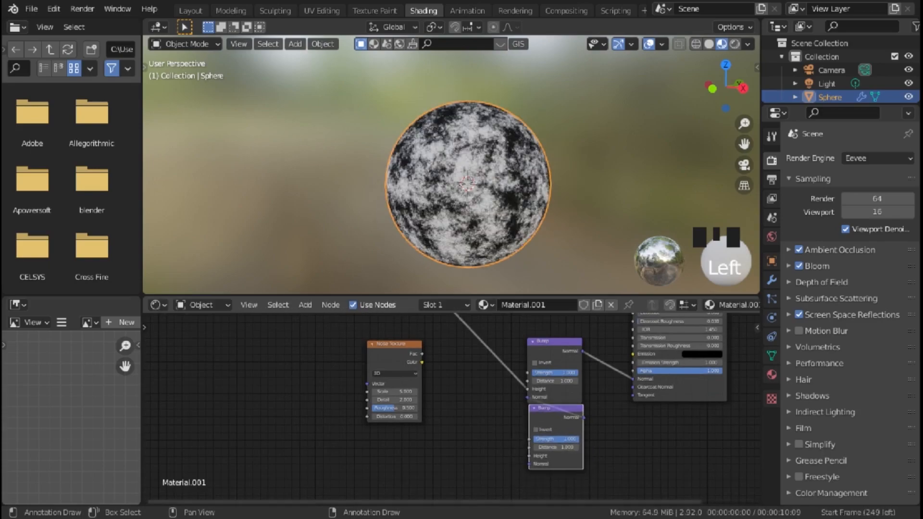
Link the Noise Texture's Fac output to the second Bump node's Height input and reposition the Noise Texture node
{"action": "left_click_drag", "start_coordinate": [422, 354], "coordinate": [528, 456]}
{"action": "left_click_drag", "start_coordinate": [394, 344], "coordinate": [412, 373]}
{"action": "scroll", "coordinate": [390, 427], "scroll_direction": "up", "scroll_amount": 6}
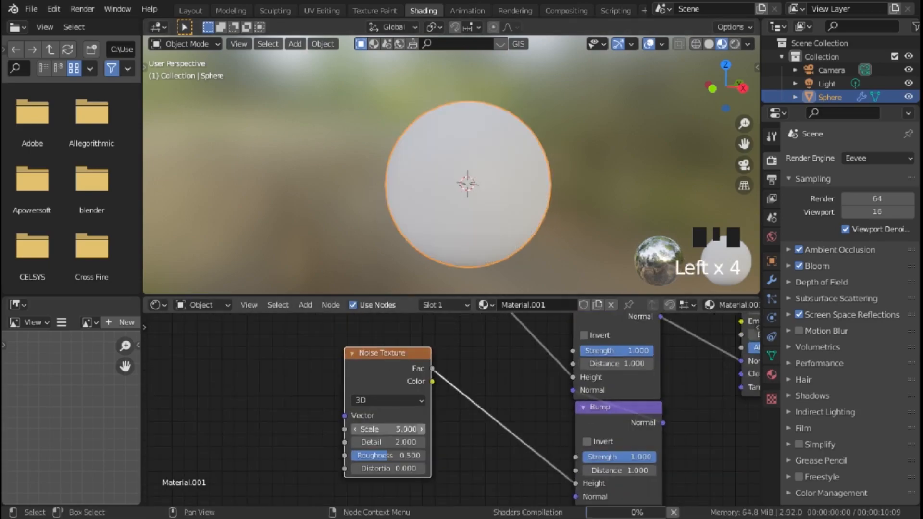
Colour the ColorRamp's end stop light red and its start stop dark red
{"action": "scroll", "coordinate": [391, 428], "scroll_direction": "down", "scroll_amount": 15}
{"action": "scroll", "coordinate": [495, 327], "scroll_direction": "up", "scroll_amount": 6}
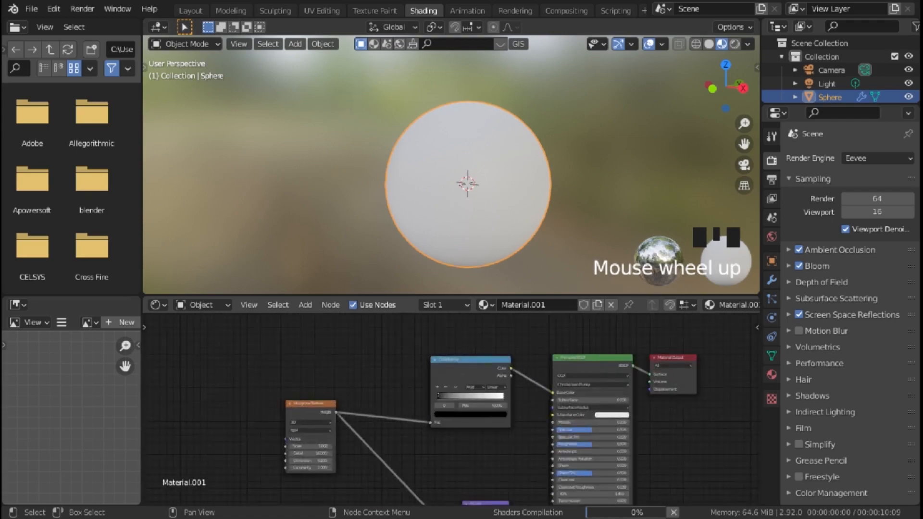
{"action": "left_click", "coordinate": [491, 344]}
{"action": "left_click", "coordinate": [481, 419]}
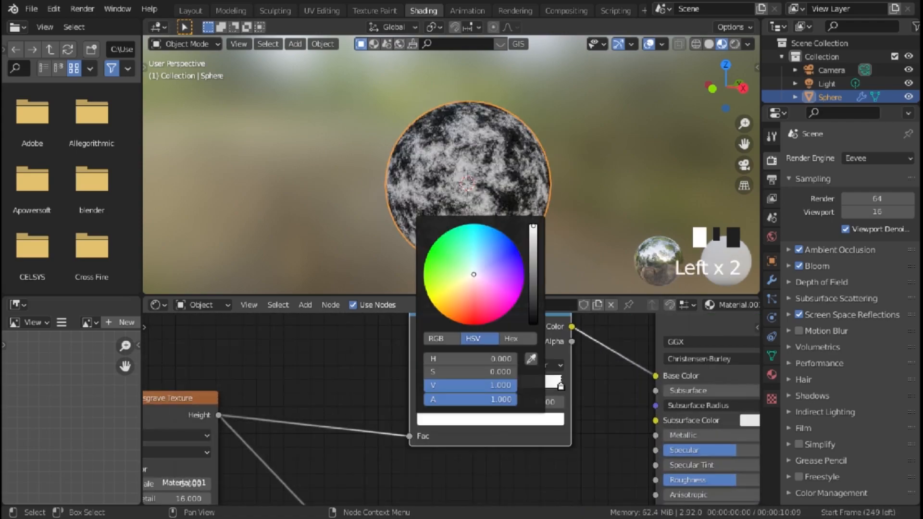
{"action": "left_click", "coordinate": [474, 304]}
{"action": "left_click", "coordinate": [481, 419]}
{"action": "left_click_drag", "start_coordinate": [533, 312], "coordinate": [533, 280]}
{"action": "left_click", "coordinate": [472, 301]}
{"action": "left_click", "coordinate": [582, 206]}
{"action": "scroll", "coordinate": [452, 171], "scroll_direction": "up", "scroll_amount": 7}
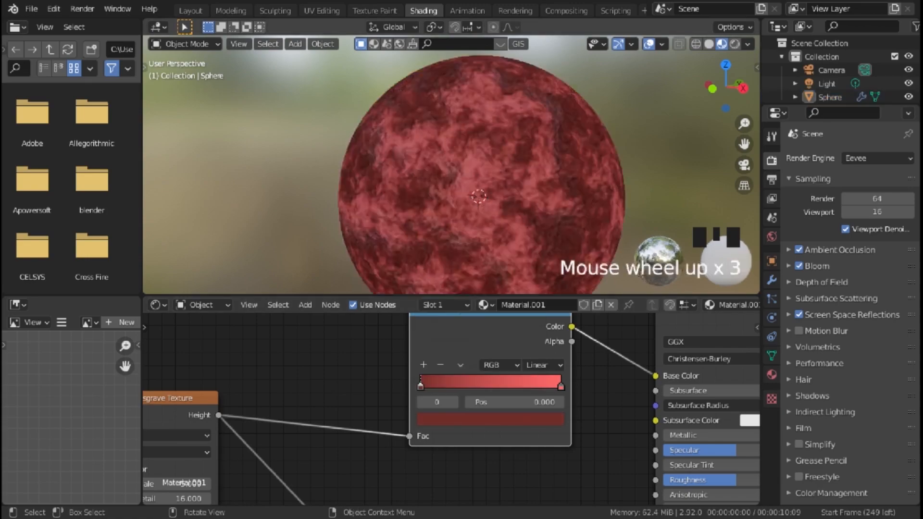
{"action": "mouse_move", "coordinate": [452, 171]}
{"action": "middle_mouse_down"}
{"action": "mouse_move", "coordinate": [480, 183]}
{"action": "mouse_move", "coordinate": [468, 173]}
{"action": "middle_mouse_up"}
{"action": "scroll", "coordinate": [454, 175], "scroll_direction": "down", "scroll_amount": 6}
Set the Noise Texture's scale to 86.9 and its detail to 16
{"action": "middle_click_drag", "start_coordinate": [460, 481], "coordinate": [459, 337]}
{"action": "scroll", "coordinate": [459, 384], "scroll_direction": "down", "scroll_amount": 3}
{"action": "middle_click_drag", "start_coordinate": [433, 432], "coordinate": [466, 364]}
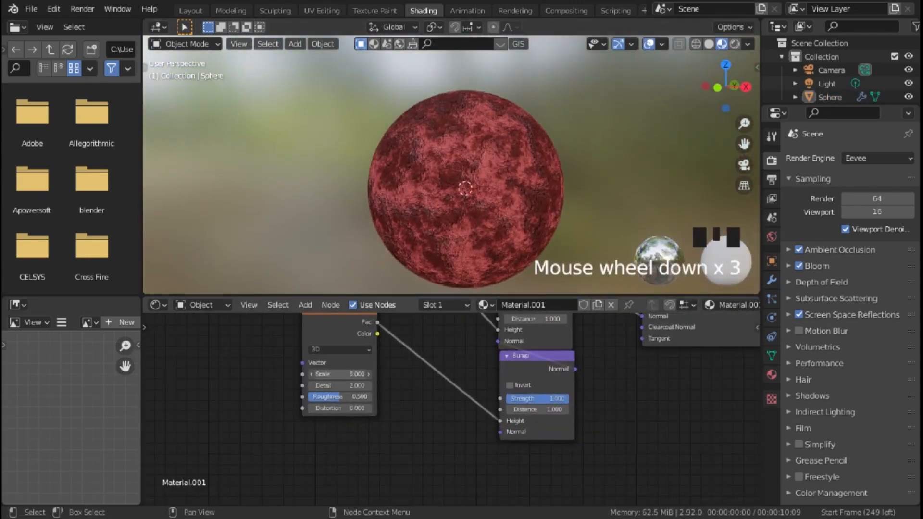
{"action": "left_click_drag", "start_coordinate": [338, 373], "coordinate": [425, 374]}
{"action": "middle_click_drag", "start_coordinate": [339, 386], "coordinate": [441, 386]}
{"action": "scroll", "coordinate": [450, 392], "scroll_direction": "up", "scroll_amount": 7}
{"action": "left_click_drag", "start_coordinate": [450, 348], "coordinate": [494, 348]}
Lower the second Bump node's strength to 0.517
{"action": "middle_click_drag", "start_coordinate": [450, 348], "coordinate": [286, 361]}
{"action": "scroll", "coordinate": [285, 361], "scroll_direction": "down", "scroll_amount": 1}
{"action": "left_click_drag", "start_coordinate": [611, 400], "coordinate": [555, 400]}
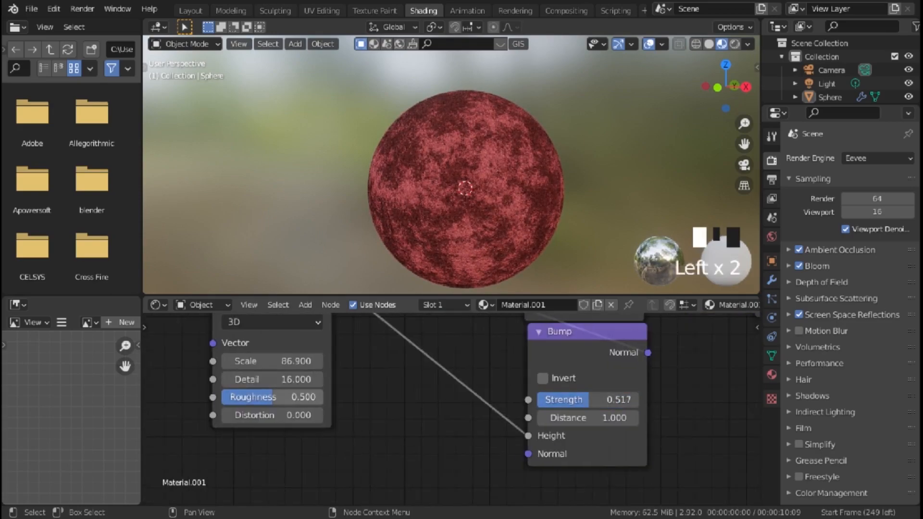
Make the ColorRamp's start stop a more saturated dark red and its end stop a darker, more saturated red
{"action": "scroll", "coordinate": [572, 397], "scroll_direction": "down", "scroll_amount": 8}
{"action": "middle_click_drag", "start_coordinate": [572, 355], "coordinate": [502, 435]}
{"action": "middle_click_drag", "start_coordinate": [492, 321], "coordinate": [547, 397]}
{"action": "scroll", "coordinate": [547, 397], "scroll_direction": "up", "scroll_amount": 5}
{"action": "left_click", "coordinate": [547, 395]}
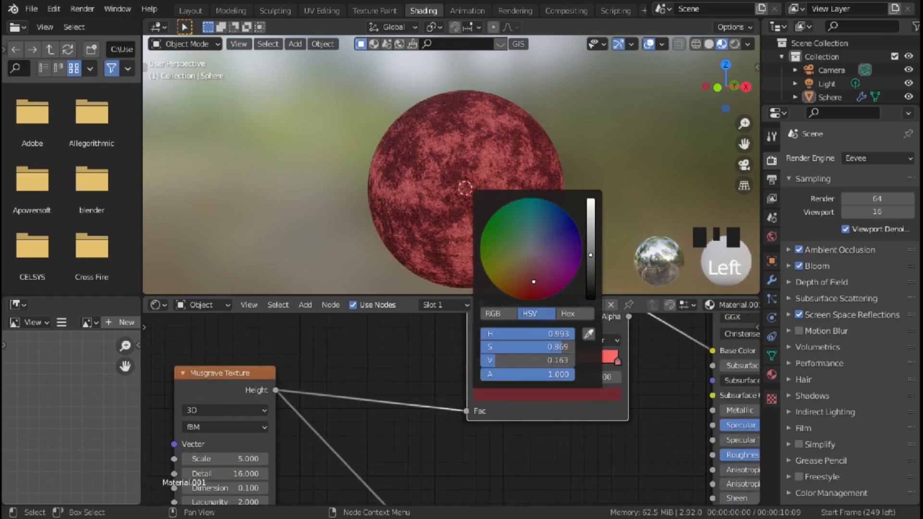
{"action": "left_click_drag", "start_coordinate": [534, 281], "coordinate": [532, 287]}
{"action": "left_click", "coordinate": [618, 361]}
{"action": "left_click", "coordinate": [557, 395]}
{"action": "left_click_drag", "start_coordinate": [591, 200], "coordinate": [591, 233]}
{"action": "left_click_drag", "start_coordinate": [533, 287], "coordinate": [533, 299]}
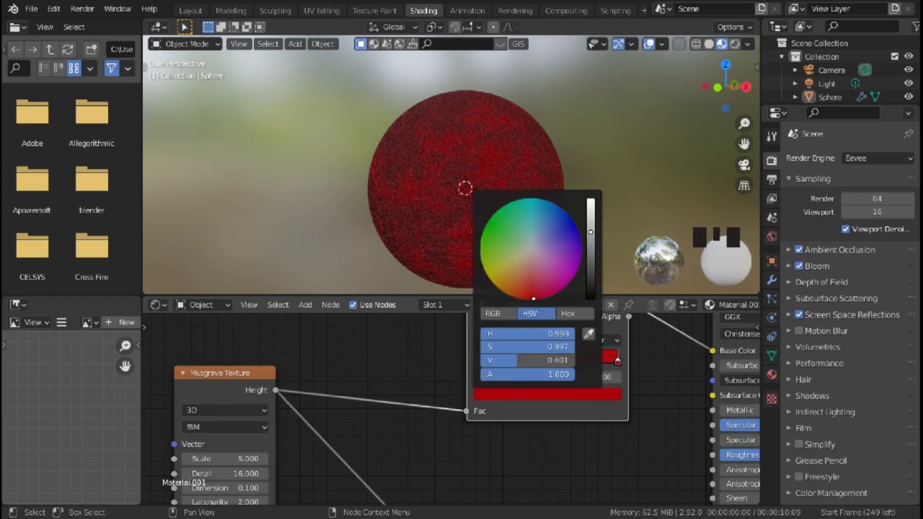
Brighten the ColorRamp's dark red start stop to an HSV value of about 0.226
{"action": "left_click", "coordinate": [478, 361]}
{"action": "left_click", "coordinate": [503, 395]}
{"action": "left_click_drag", "start_coordinate": [591, 256], "coordinate": [591, 243]}
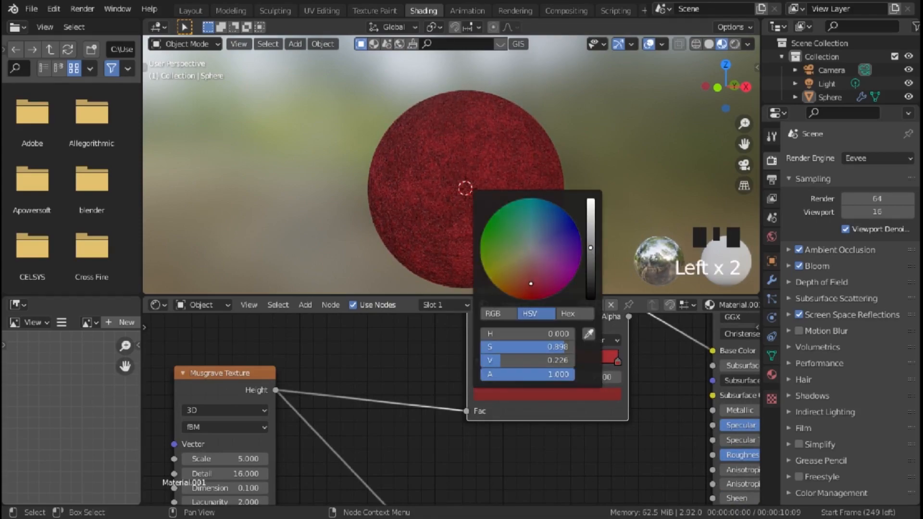
{"action": "scroll", "coordinate": [462, 146], "scroll_direction": "up", "scroll_amount": 4}
{"action": "middle_click_drag", "start_coordinate": [462, 145], "coordinate": [474, 120]}
Set the Principled BSDF's Sheen to 4
{"action": "scroll", "coordinate": [601, 413], "scroll_direction": "down", "scroll_amount": 5}
{"action": "middle_click_drag", "start_coordinate": [601, 414], "coordinate": [269, 358]}
{"action": "scroll", "coordinate": [336, 394], "scroll_direction": "up", "scroll_amount": 5}
{"action": "middle_click_drag", "start_coordinate": [336, 394], "coordinate": [422, 344]}
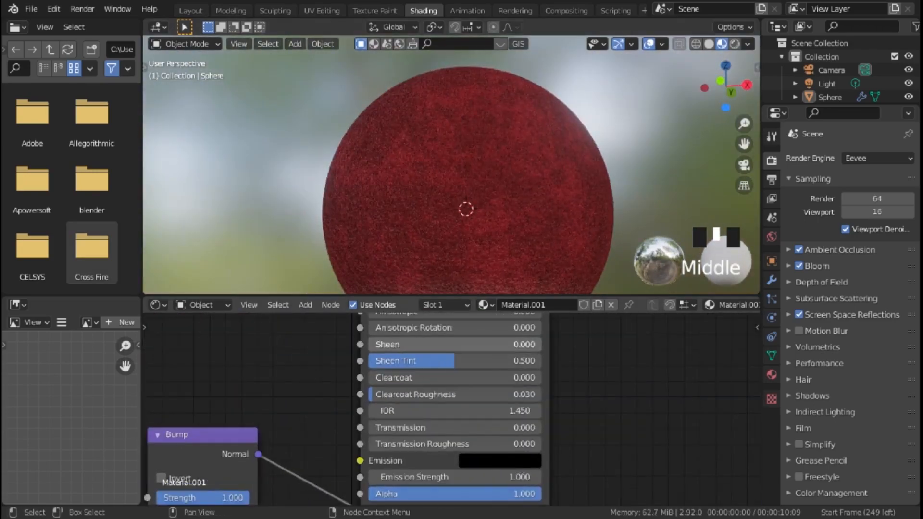
{"action": "left_click_drag", "start_coordinate": [422, 344], "coordinate": [595, 345]}
{"action": "type", "text": "4"}
{"action": "key", "text": "Return"}
{"action": "scroll", "coordinate": [462, 193], "scroll_direction": "down", "scroll_amount": 4}
{"action": "middle_click_drag", "start_coordinate": [462, 192], "coordinate": [486, 205]}
{"action": "scroll", "coordinate": [486, 205], "scroll_direction": "up", "scroll_amount": 3}
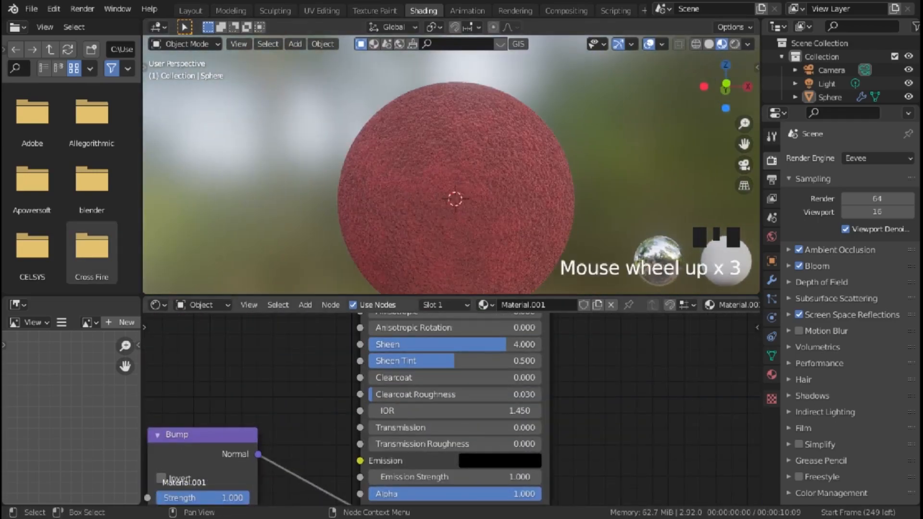
Set the ColorRamp's start stop to a deep red with HSV saturation about 0.972 and value about 0.219
{"action": "scroll", "coordinate": [433, 356], "scroll_direction": "down", "scroll_amount": 4}
{"action": "middle_click_drag", "start_coordinate": [433, 356], "coordinate": [615, 467]}
{"action": "left_click", "coordinate": [422, 368]}
{"action": "left_click_drag", "start_coordinate": [459, 244], "coordinate": [458, 259]}
{"action": "left_click_drag", "start_coordinate": [408, 274], "coordinate": [408, 280]}
{"action": "left_click_drag", "start_coordinate": [459, 259], "coordinate": [459, 245]}
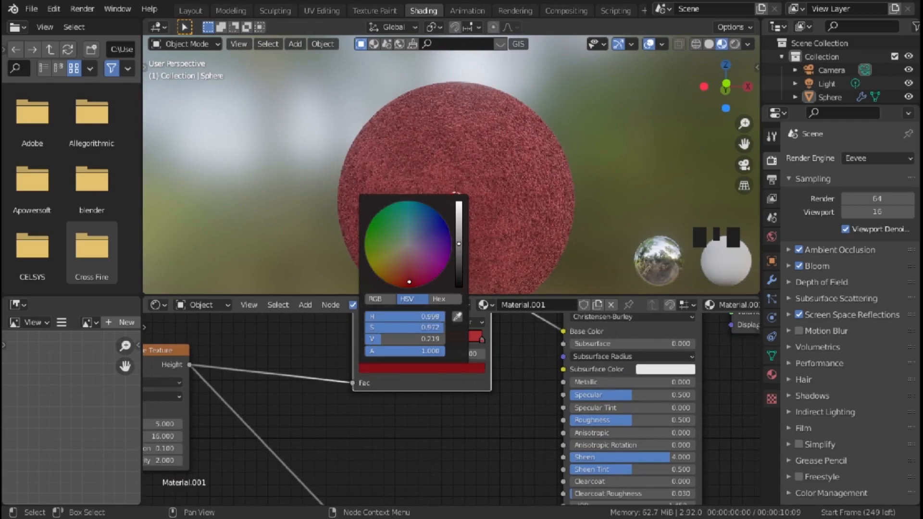
Increase the saturation of the ColorRamp's end stop to a pure red
{"action": "left_click", "coordinate": [482, 340]}
{"action": "left_click", "coordinate": [422, 369]}
{"action": "left_click_drag", "start_coordinate": [409, 276], "coordinate": [410, 287]}
Raise the Principled BSDF's Roughness to about 0.918
{"action": "scroll", "coordinate": [486, 192], "scroll_direction": "down", "scroll_amount": 2}
{"action": "middle_click_drag", "start_coordinate": [485, 192], "coordinate": [497, 203]}
{"action": "scroll", "coordinate": [497, 203], "scroll_direction": "up", "scroll_amount": 1}
{"action": "left_click_drag", "start_coordinate": [630, 420], "coordinate": [664, 420]}
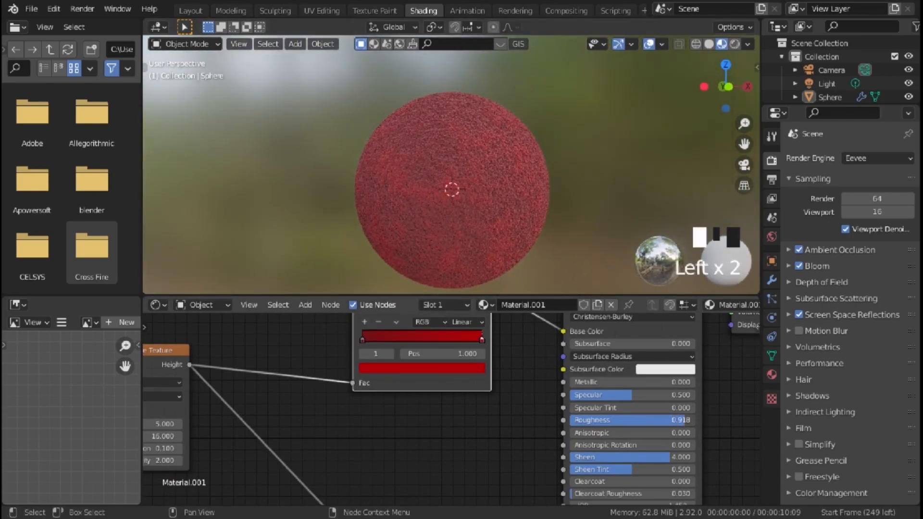
Move the second Bump node slightly away from the first one
{"action": "scroll", "coordinate": [597, 419], "scroll_direction": "down", "scroll_amount": 3}
{"action": "middle_click_drag", "start_coordinate": [596, 418], "coordinate": [567, 320]}
{"action": "scroll", "coordinate": [567, 320], "scroll_direction": "down", "scroll_amount": 4}
{"action": "left_click_drag", "start_coordinate": [476, 449], "coordinate": [468, 453]}
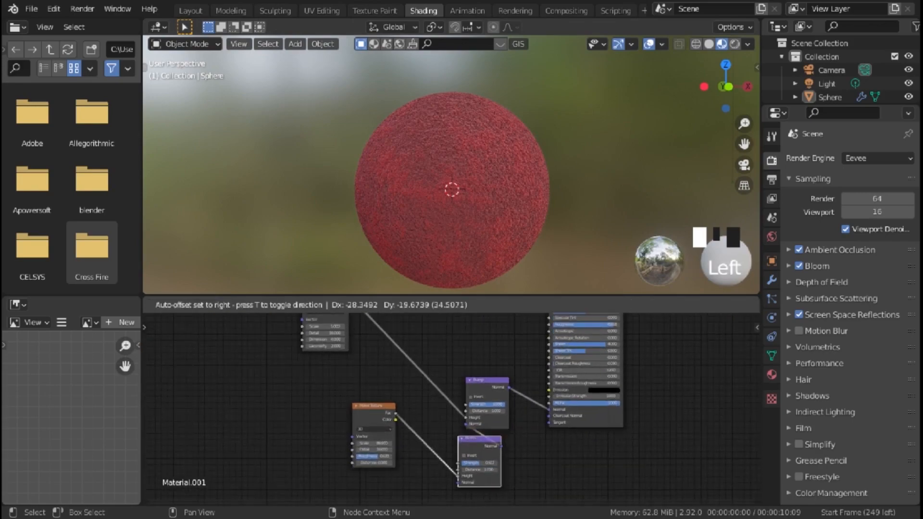
Insert an RGB Curves node between the ColorRamp and the Principled BSDF's Base Color
{"action": "scroll", "coordinate": [467, 454], "scroll_direction": "down", "scroll_amount": 8}
{"action": "scroll", "coordinate": [452, 409], "scroll_direction": "up", "scroll_amount": 6}
{"action": "left_click", "coordinate": [459, 324]}
{"action": "key", "text": "shift+s"}
{"action": "key", "text": "Escape"}
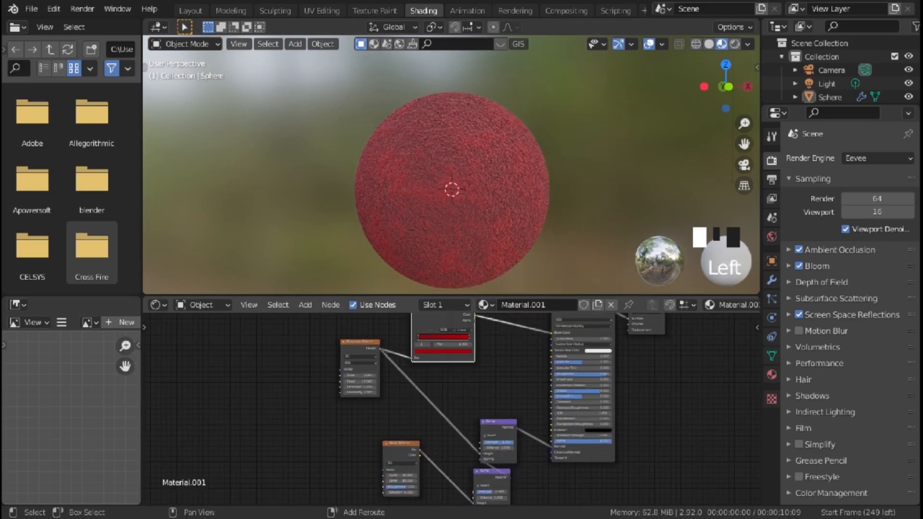
{"action": "key", "text": "shift+a"}
{"action": "left_click", "coordinate": [510, 325]}
{"action": "type", "text": "cur"}
{"action": "key", "text": "Return"}
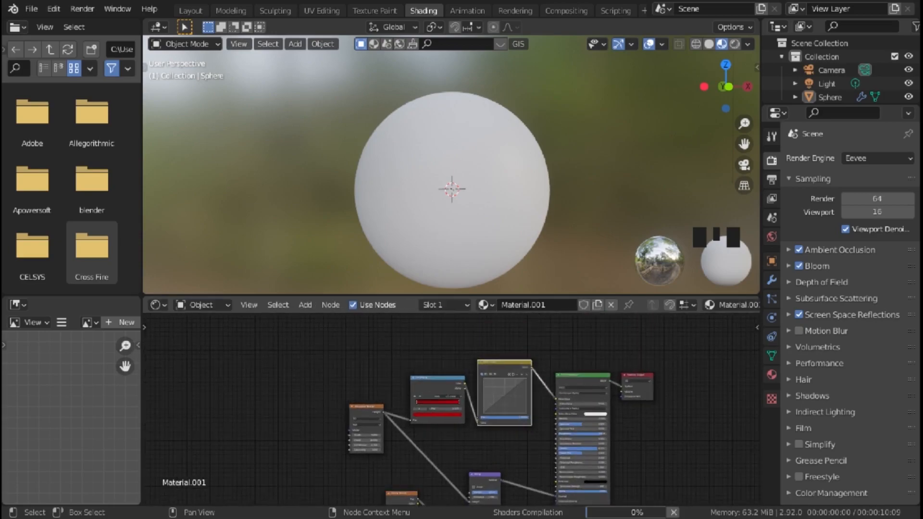
Bend the RGB Curves node's combined curve with several control points, including one at about X 0.6, Y 0.494
{"action": "scroll", "coordinate": [452, 410], "scroll_direction": "up", "scroll_amount": 3}
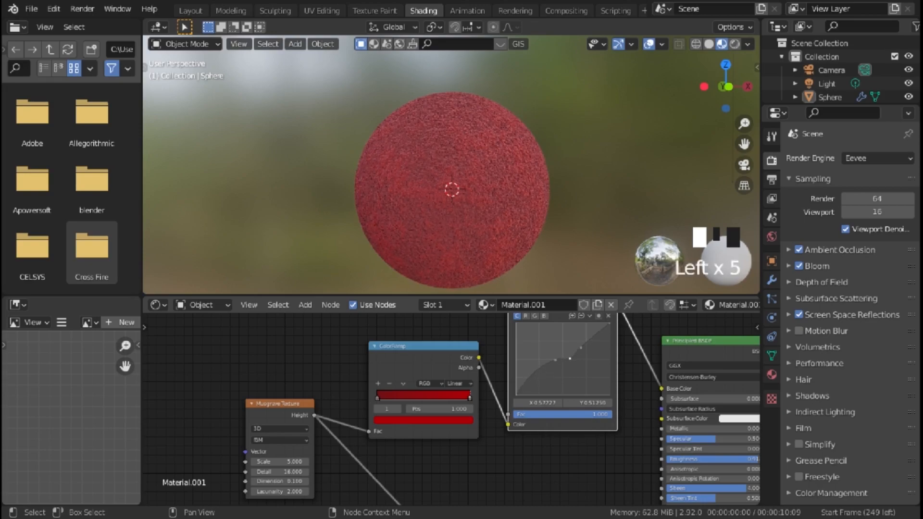
{"action": "scroll", "coordinate": [452, 187], "scroll_direction": "down", "scroll_amount": 11}
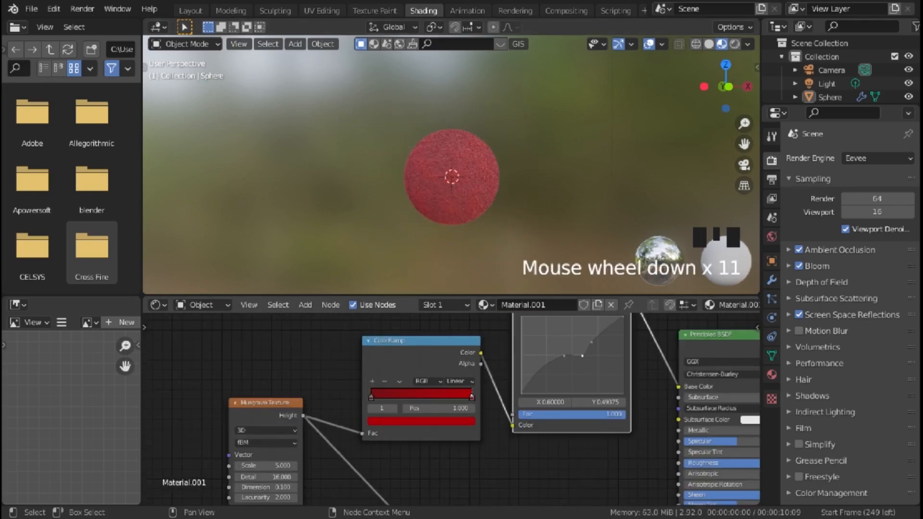
{"action": "scroll", "coordinate": [452, 411], "scroll_direction": "down", "scroll_amount": 8}
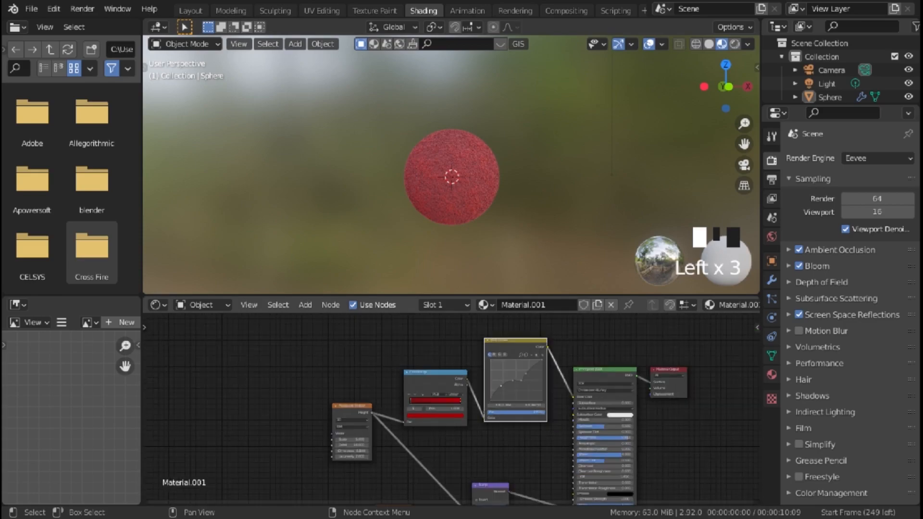
{"action": "scroll", "coordinate": [452, 165], "scroll_direction": "up", "scroll_amount": 6}
{"action": "scroll", "coordinate": [452, 165], "scroll_direction": "down", "scroll_amount": 3}
Duplicate the second Bump node and place the copy directly below it
{"action": "middle_click_drag", "start_coordinate": [452, 480], "coordinate": [452, 324]}
{"action": "scroll", "coordinate": [452, 410], "scroll_direction": "up", "scroll_amount": 5}
{"action": "middle_click_drag", "start_coordinate": [452, 366], "coordinate": [485, 437]}
{"action": "left_click_drag", "start_coordinate": [397, 397], "coordinate": [375, 387]}
{"action": "scroll", "coordinate": [452, 409], "scroll_direction": "down", "scroll_amount": 9}
{"action": "left_click_drag", "start_coordinate": [495, 387], "coordinate": [491, 372]}
{"action": "left_click_drag", "start_coordinate": [490, 423], "coordinate": [490, 430]}
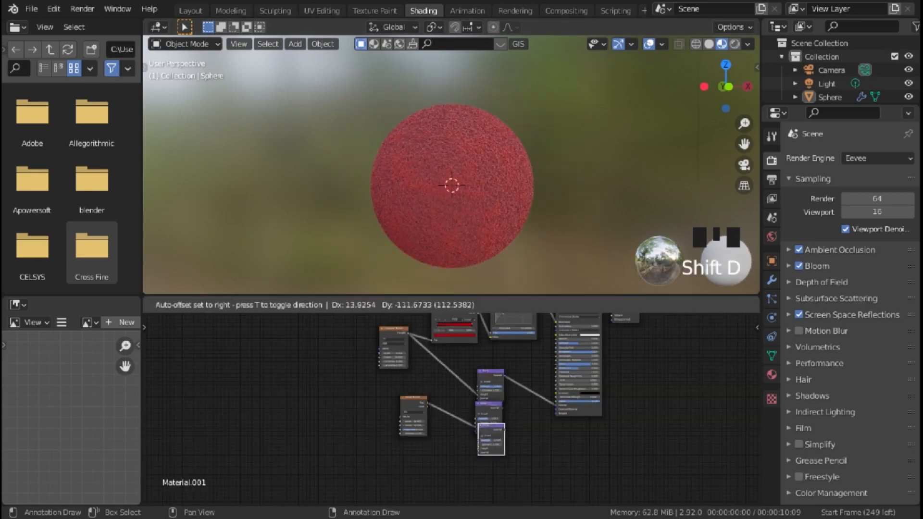
{"action": "left_click", "coordinate": [489, 436]}
{"action": "left_click_drag", "start_coordinate": [490, 371], "coordinate": [488, 372]}
Add a Voronoi Texture node beside the Noise Texture
{"action": "scroll", "coordinate": [452, 409], "scroll_direction": "up", "scroll_amount": 9}
{"action": "middle_click_drag", "start_coordinate": [197, 432], "coordinate": [356, 401]}
{"action": "key", "text": "shift+a"}
{"action": "left_click", "coordinate": [356, 404]}
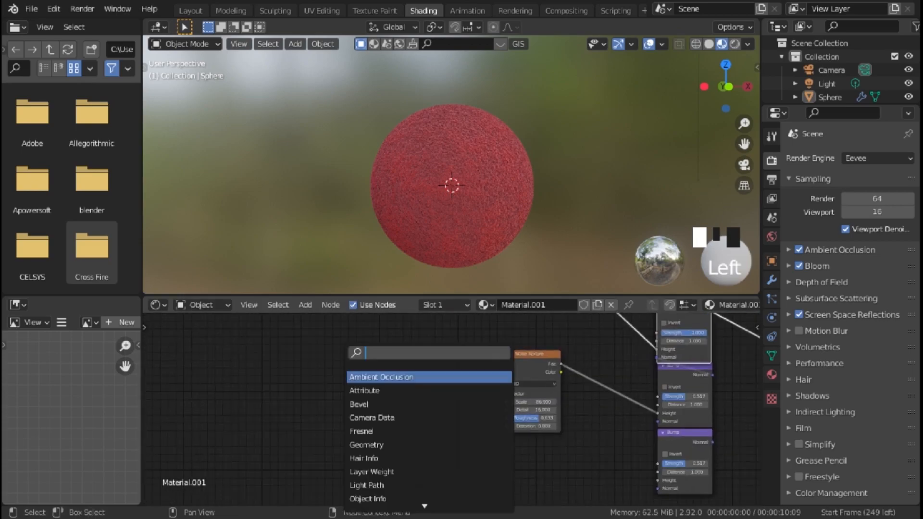
{"action": "type", "text": "vor"}
{"action": "key", "text": "Return"}
{"action": "left_click", "coordinate": [359, 405]}
Add a second ColorRamp node next to the Voronoi Texture
{"action": "key", "text": "shift+a"}
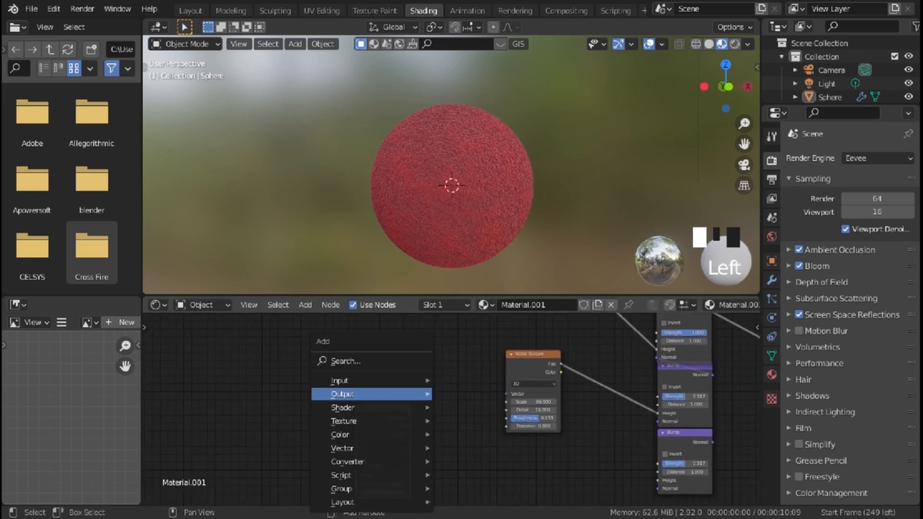
{"action": "left_click", "coordinate": [405, 362]}
{"action": "type", "text": "col"}
{"action": "left_click", "coordinate": [409, 392]}
{"action": "left_click", "coordinate": [447, 450]}
Feed the Voronoi Texture's Color into the new ColorRamp and preview the ramp's output on the sphere
{"action": "scroll", "coordinate": [448, 450], "scroll_direction": "down", "scroll_amount": 2}
{"action": "middle_click_drag", "start_coordinate": [447, 449], "coordinate": [512, 412]}
{"action": "scroll", "coordinate": [423, 416], "scroll_direction": "up", "scroll_amount": 1}
{"action": "left_click", "coordinate": [435, 411], "text": "ctrl+shift"}
{"action": "scroll", "coordinate": [436, 412], "scroll_direction": "down", "scroll_amount": 3}
{"action": "left_click", "coordinate": [432, 386]}
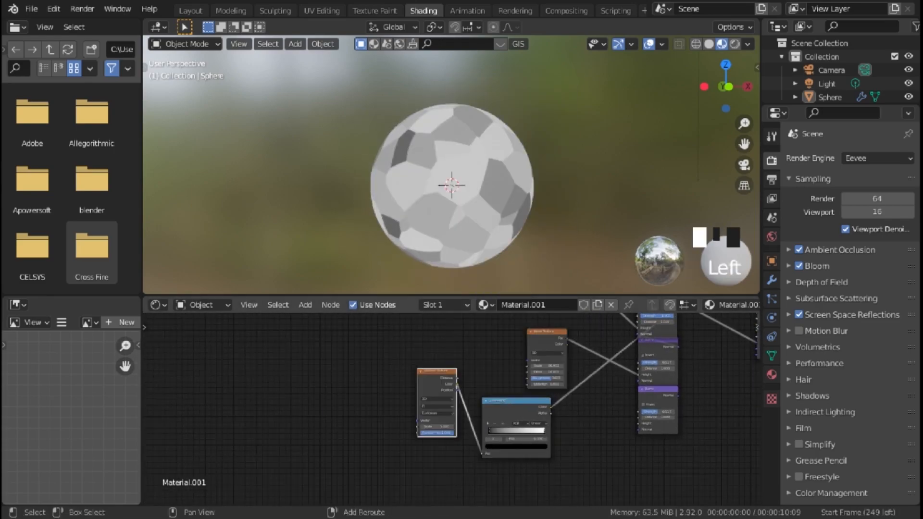
Add Texture Coordinate and Mapping nodes to the Voronoi Texture and link UV to the Mapping's Vector
{"action": "key", "text": "ctrl+shift+t"}
{"action": "key", "text": "ctrl+t"}
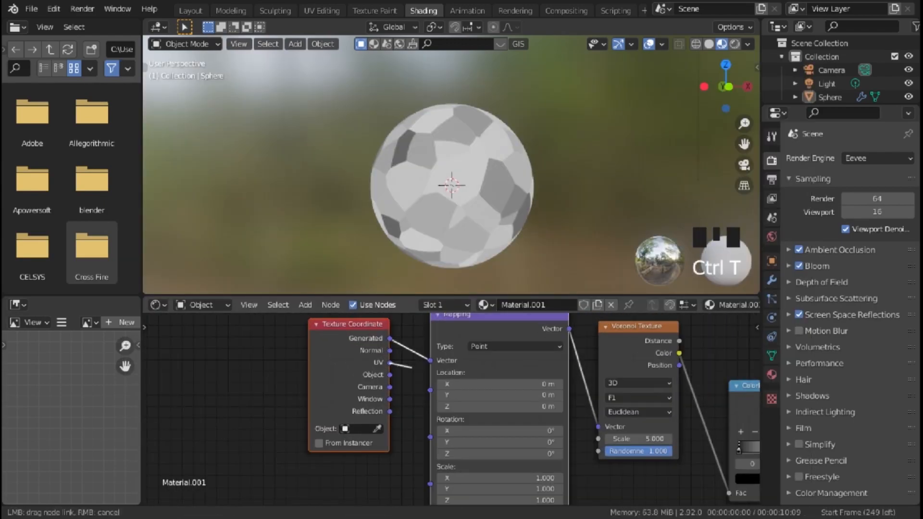
{"action": "left_click_drag", "start_coordinate": [390, 363], "coordinate": [431, 360]}
{"action": "left_click", "coordinate": [447, 226]}
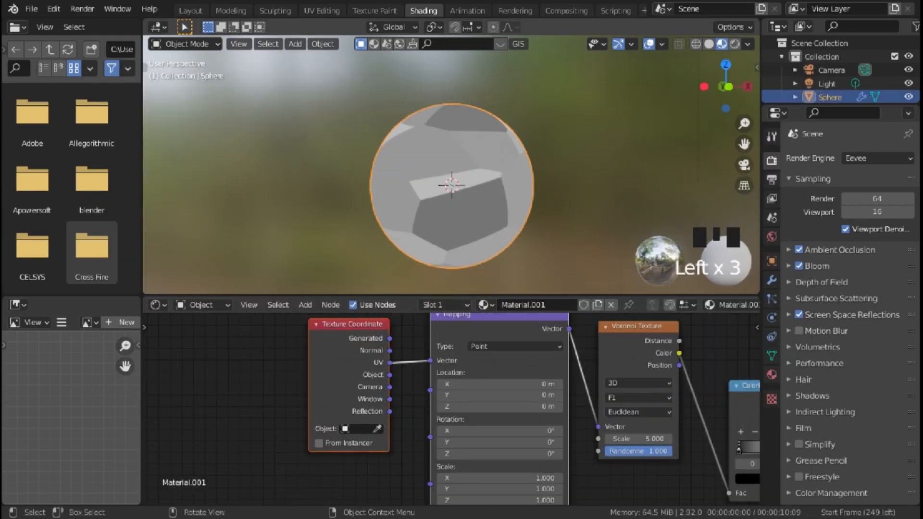
Set the Voronoi Texture to F2, Manhattan, Scale 28.2 and Randomness 0, and link its Distance to the ColorRamp
{"action": "scroll", "coordinate": [601, 409], "scroll_direction": "down", "scroll_amount": 5}
{"action": "middle_click_drag", "start_coordinate": [601, 409], "coordinate": [315, 373]}
{"action": "left_click_drag", "start_coordinate": [340, 392], "coordinate": [390, 392]}
{"action": "left_click", "coordinate": [342, 365]}
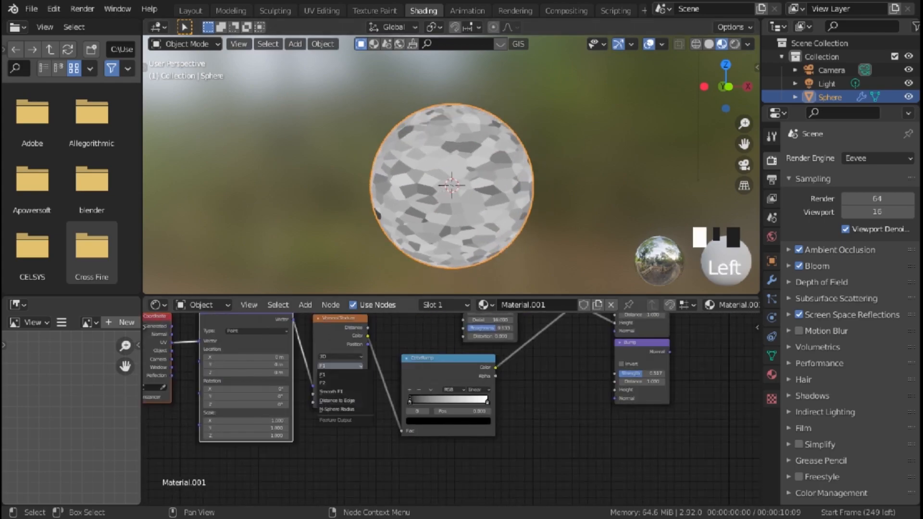
{"action": "left_click", "coordinate": [343, 379]}
{"action": "middle_click_drag", "start_coordinate": [343, 380], "coordinate": [421, 404]}
{"action": "scroll", "coordinate": [441, 405], "scroll_direction": "up", "scroll_amount": 8}
{"action": "left_click", "coordinate": [404, 391]}
{"action": "left_click", "coordinate": [402, 426]}
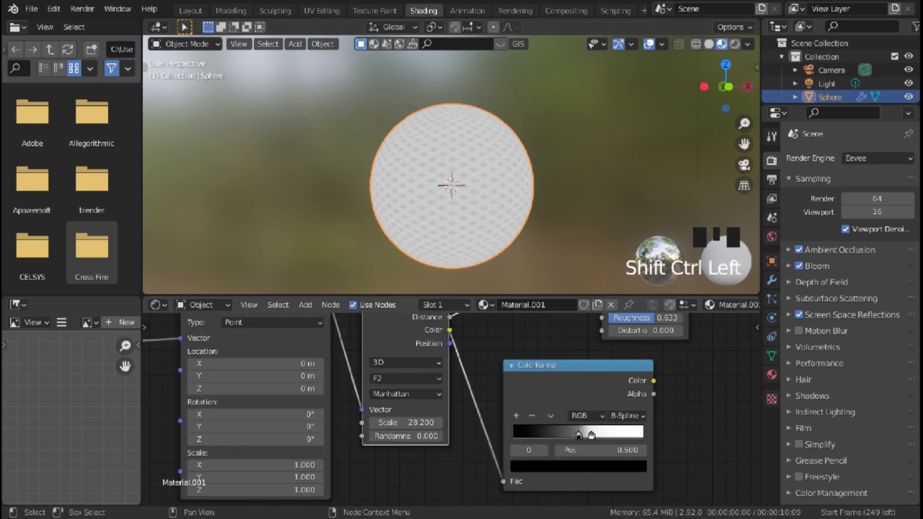
{"action": "key", "text": "ctrl+z"}
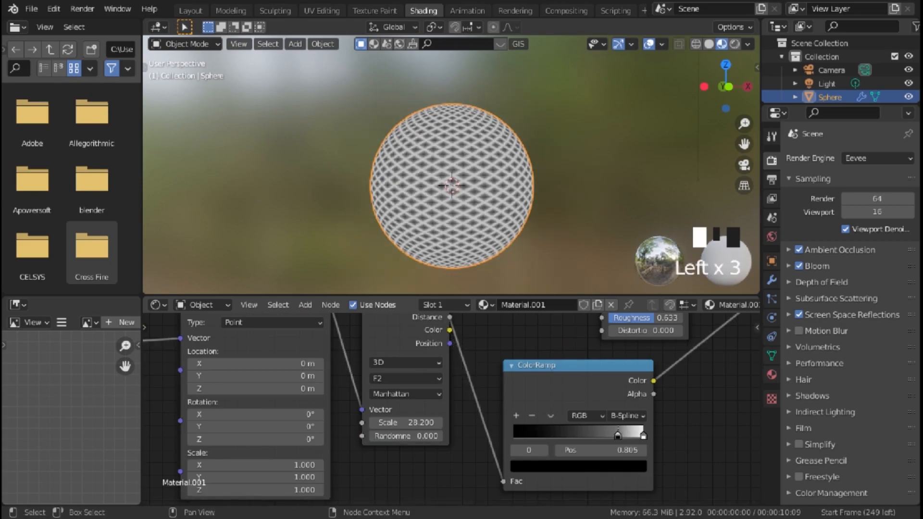
Set the Voronoi ColorRamp's interpolation to Cardinal and its black stop to about position 0.823
{"action": "scroll", "coordinate": [457, 231], "scroll_direction": "up", "scroll_amount": 4}
{"action": "middle_click_drag", "start_coordinate": [457, 236], "coordinate": [459, 229]}
{"action": "left_click", "coordinate": [627, 416]}
{"action": "left_click", "coordinate": [626, 442]}
{"action": "left_click_drag", "start_coordinate": [617, 436], "coordinate": [621, 436]}
{"action": "left_click", "coordinate": [644, 436]}
{"action": "left_click", "coordinate": [643, 436]}
Raise the Voronoi Texture's Scale to about 121.9 and inspect the diamond pattern on the sphere
{"action": "scroll", "coordinate": [451, 409], "scroll_direction": "down", "scroll_amount": 3}
{"action": "left_click_drag", "start_coordinate": [416, 419], "coordinate": [471, 420]}
{"action": "left_click", "coordinate": [659, 163]}
{"action": "scroll", "coordinate": [529, 178], "scroll_direction": "down", "scroll_amount": 4}
{"action": "scroll", "coordinate": [528, 183], "scroll_direction": "up", "scroll_amount": 6}
{"action": "middle_click_drag", "start_coordinate": [481, 168], "coordinate": [553, 173]}
{"action": "scroll", "coordinate": [529, 178], "scroll_direction": "down", "scroll_amount": 3}
{"action": "middle_click_drag", "start_coordinate": [481, 192], "coordinate": [407, 213]}
{"action": "scroll", "coordinate": [407, 212], "scroll_direction": "up", "scroll_amount": 3}
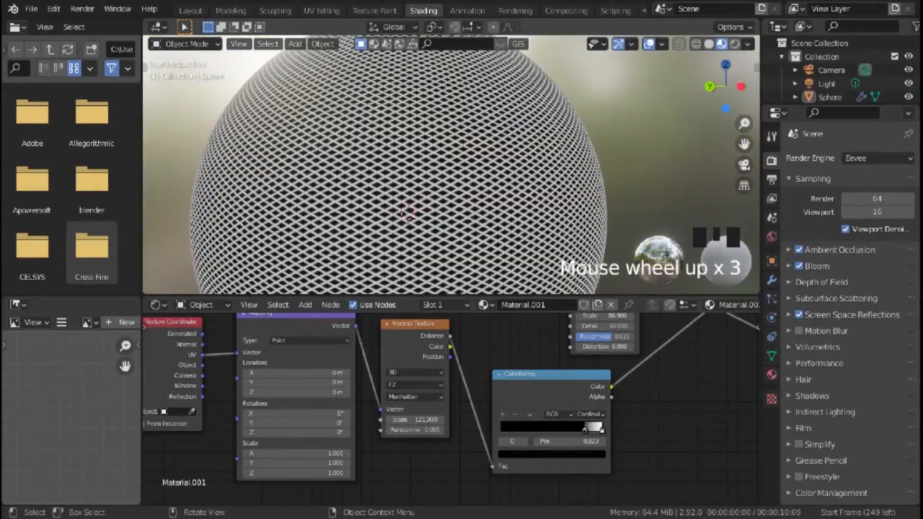
Reconnect the Principled BSDF to the Material Output and delete the preview node
{"action": "scroll", "coordinate": [297, 430], "scroll_direction": "down", "scroll_amount": 7}
{"action": "middle_click_drag", "start_coordinate": [697, 327], "coordinate": [378, 465]}
{"action": "scroll", "coordinate": [457, 414], "scroll_direction": "up", "scroll_amount": 5}
{"action": "left_click_drag", "start_coordinate": [413, 356], "coordinate": [433, 366]}
{"action": "left_click", "coordinate": [461, 331]}
{"action": "key", "text": "x"}
Link the Voronoi ColorRamp's Color to the third Bump's Height, and that Bump's Normal to the second Bump's Normal input
{"action": "scroll", "coordinate": [460, 336], "scroll_direction": "down", "scroll_amount": 4}
{"action": "middle_click_drag", "start_coordinate": [241, 495], "coordinate": [490, 322]}
{"action": "scroll", "coordinate": [486, 337], "scroll_direction": "up", "scroll_amount": 6}
{"action": "left_click_drag", "start_coordinate": [406, 373], "coordinate": [535, 405]}
{"action": "left_click", "coordinate": [560, 363]}
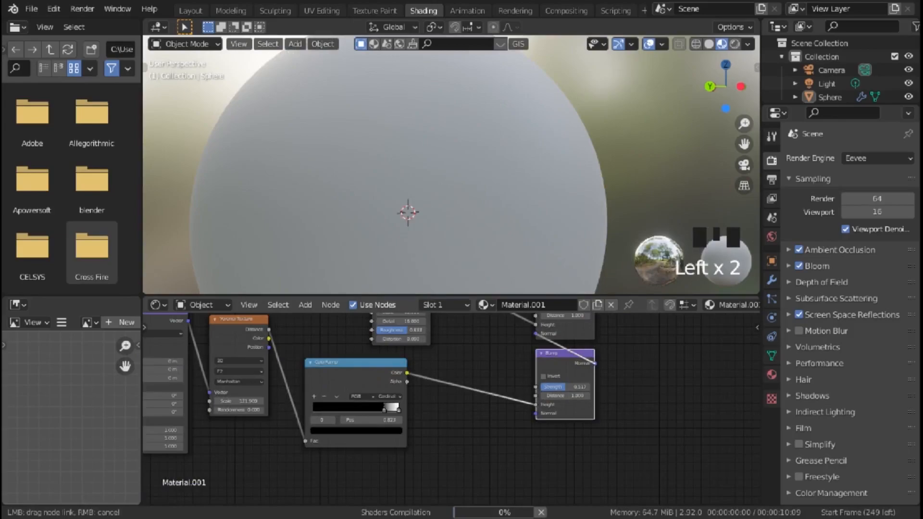
{"action": "left_click_drag", "start_coordinate": [537, 334], "coordinate": [536, 333]}
{"action": "scroll", "coordinate": [536, 337], "scroll_direction": "down", "scroll_amount": 5}
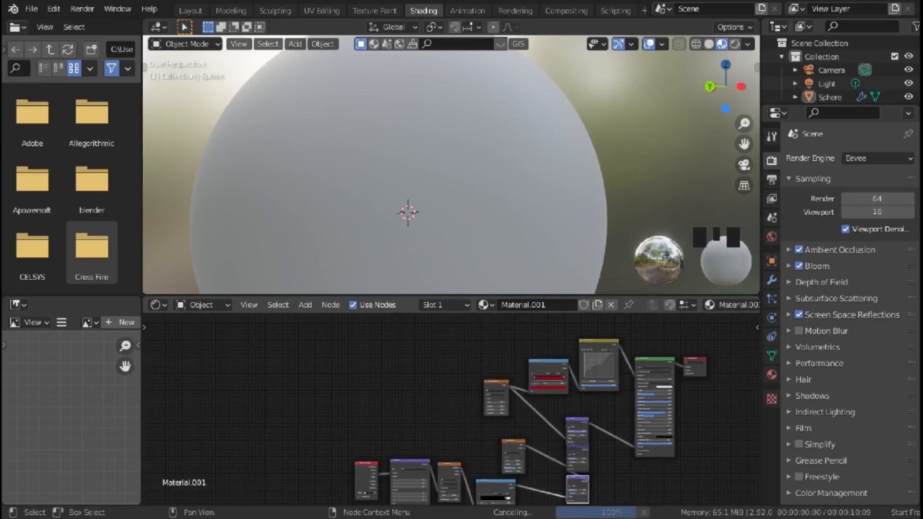
{"action": "left_click", "coordinate": [536, 336]}
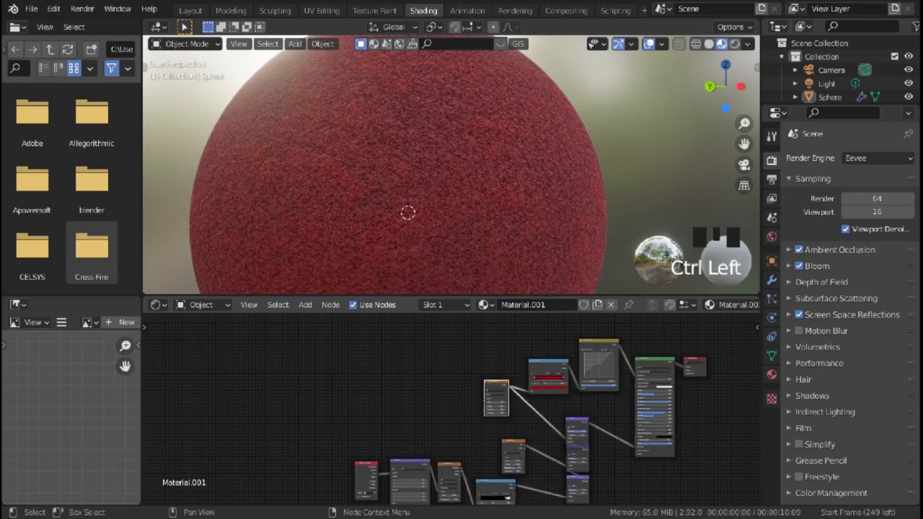
Add Texture Coordinate and Mapping nodes to the Musgrave Texture and arrange them beside it
{"action": "left_click_drag", "start_coordinate": [497, 397], "coordinate": [485, 380]}
{"action": "left_click", "coordinate": [484, 380], "text": "ctrl+shift"}
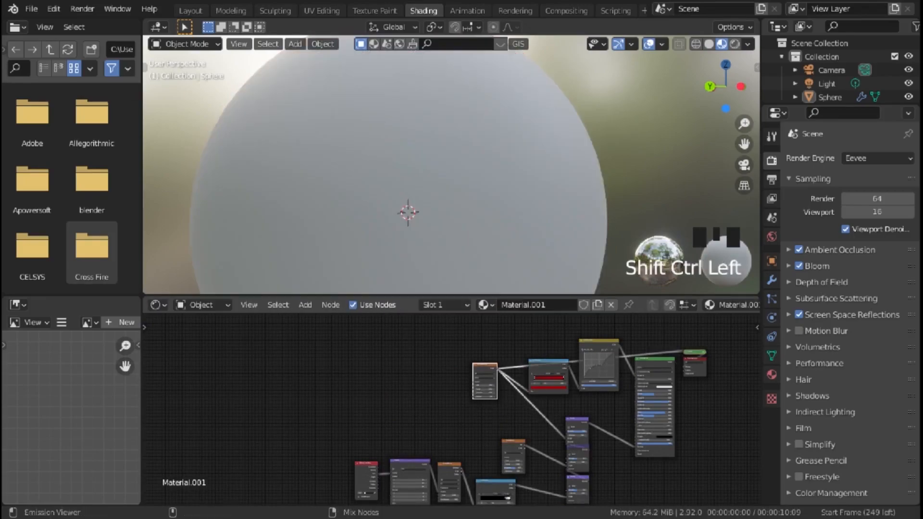
{"action": "key", "text": "ctrl+z"}
{"action": "key", "text": "ctrl+t"}
{"action": "scroll", "coordinate": [485, 380], "scroll_direction": "up", "scroll_amount": 6}
{"action": "left_click_drag", "start_coordinate": [200, 397], "coordinate": [332, 354]}
{"action": "left_click_drag", "start_coordinate": [336, 347], "coordinate": [318, 371]}
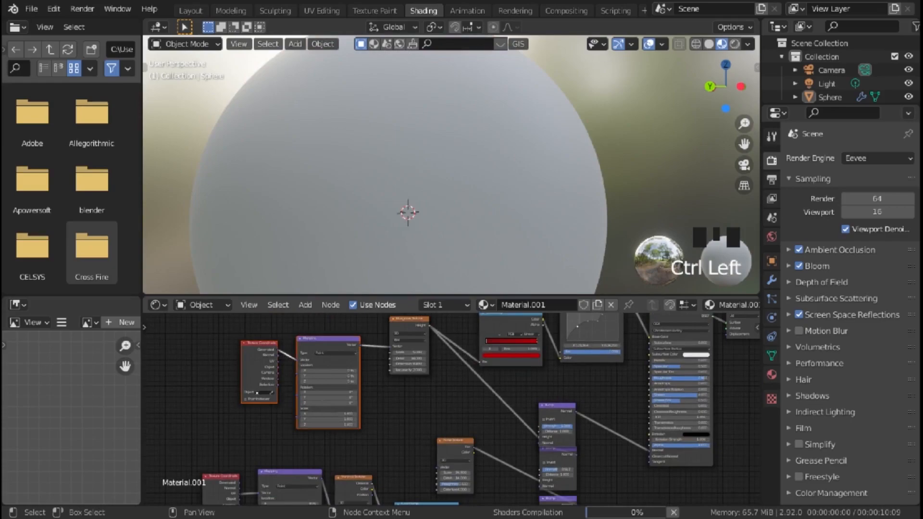
Link the new Texture Coordinate's UV to its Mapping node, and that Mapping's Vector to the Noise Texture
{"action": "scroll", "coordinate": [319, 371], "scroll_direction": "up", "scroll_amount": 1}
{"action": "left_click_drag", "start_coordinate": [251, 360], "coordinate": [271, 353]}
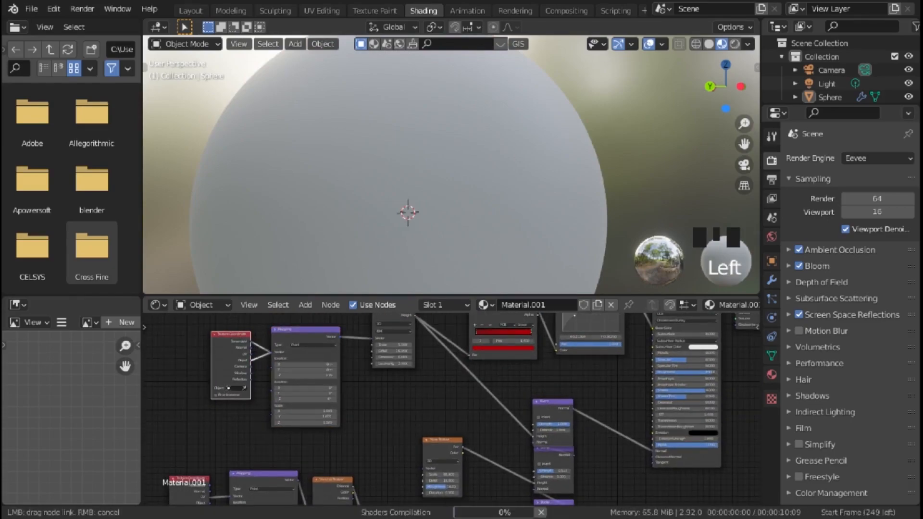
{"action": "left_click_drag", "start_coordinate": [339, 337], "coordinate": [424, 467]}
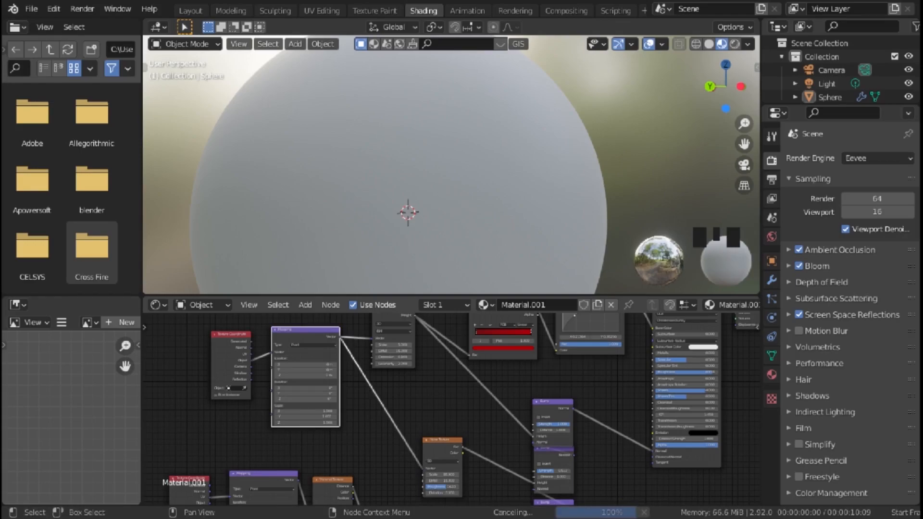
{"action": "scroll", "coordinate": [452, 163], "scroll_direction": "down", "scroll_amount": 3}
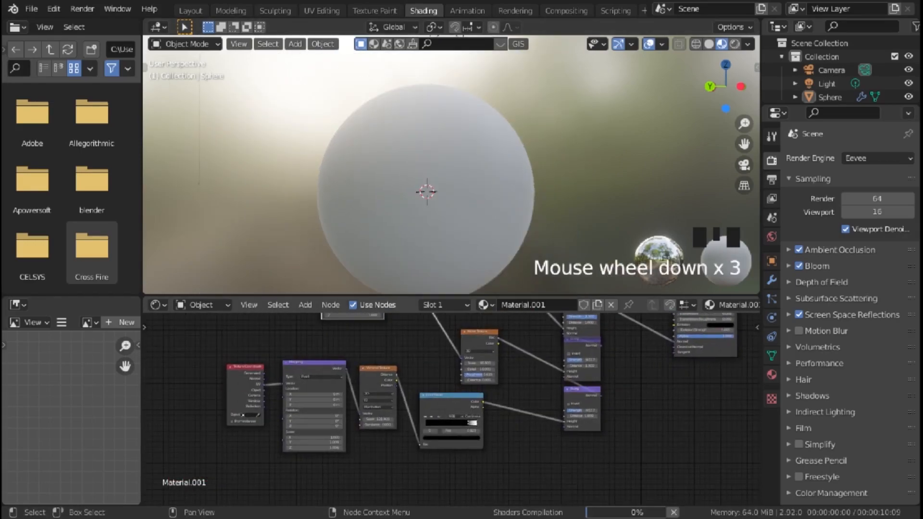
Lower the first Bump node's Strength to about 0.5
{"action": "scroll", "coordinate": [451, 164], "scroll_direction": "up", "scroll_amount": 4}
{"action": "middle_click_drag", "start_coordinate": [447, 193], "coordinate": [471, 163], "text": "shift"}
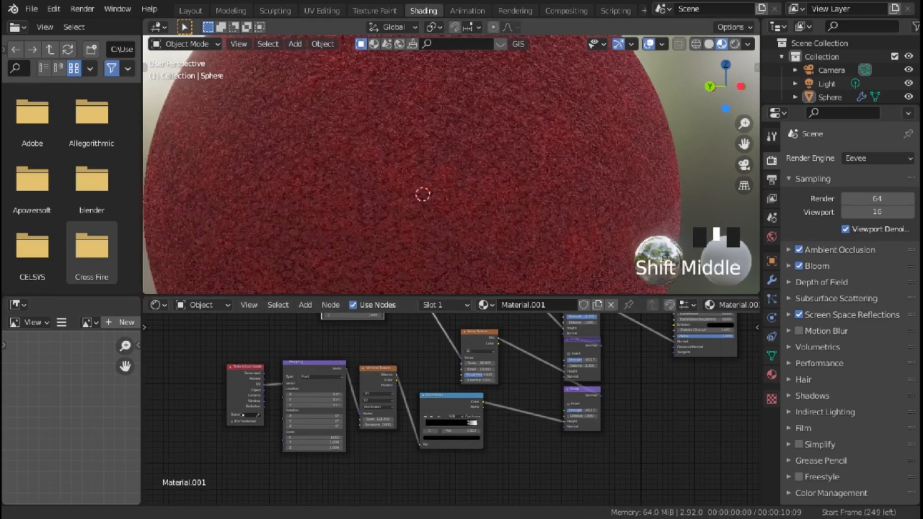
{"action": "middle_click_drag", "start_coordinate": [581, 323], "coordinate": [546, 362]}
{"action": "scroll", "coordinate": [546, 361], "scroll_direction": "up", "scroll_amount": 5}
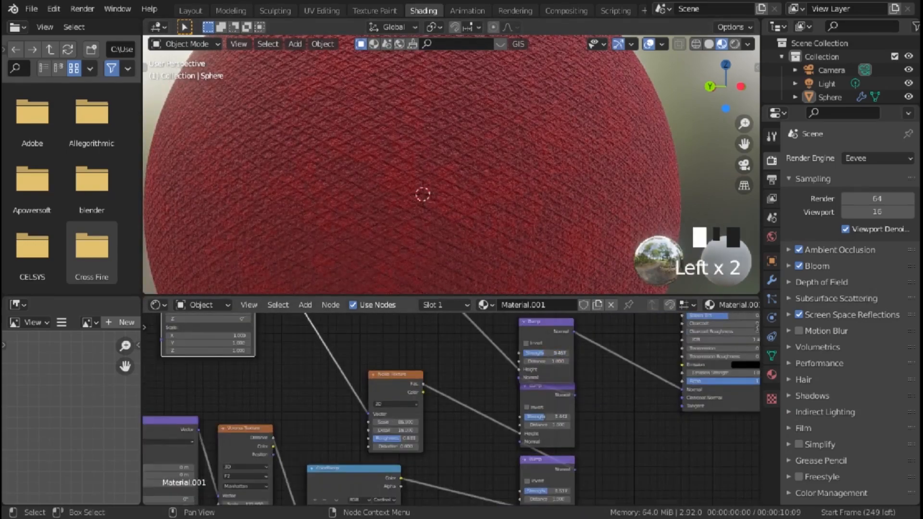
Raise the third Bump node's Strength to 1.0 and set the Voronoi Texture's Scale to about 133.9
{"action": "scroll", "coordinate": [547, 499], "scroll_direction": "up", "scroll_amount": 5}
{"action": "middle_click_drag", "start_coordinate": [547, 499], "coordinate": [711, 406]}
{"action": "left_click_drag", "start_coordinate": [710, 394], "coordinate": [746, 394]}
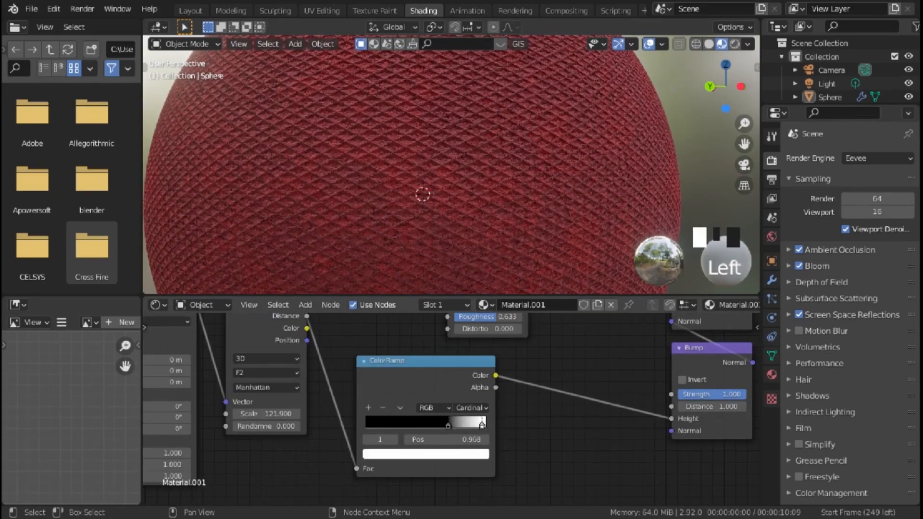
{"action": "scroll", "coordinate": [451, 411], "scroll_direction": "down", "scroll_amount": 1}
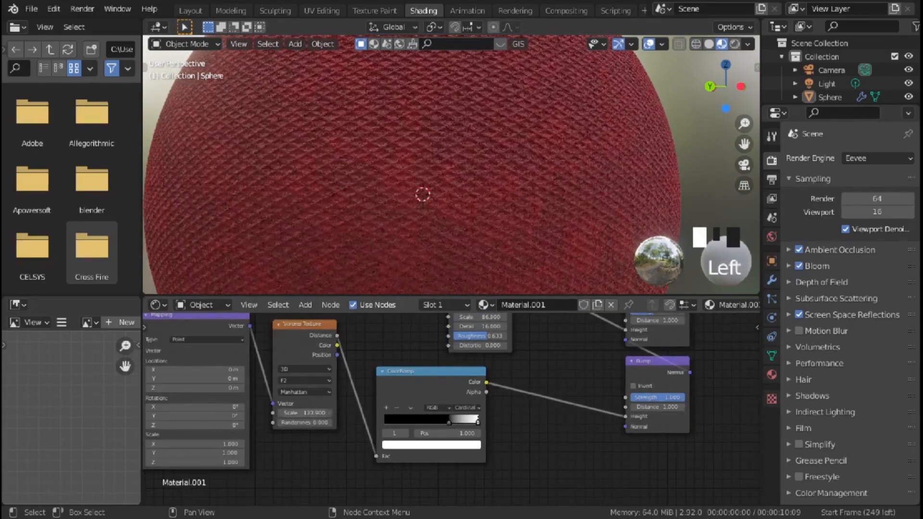
Switch the 3D viewport to Rendered shading with the whole sphere in view
{"action": "scroll", "coordinate": [441, 175], "scroll_direction": "down", "scroll_amount": 3}
{"action": "middle_click_drag", "start_coordinate": [442, 175], "coordinate": [481, 177]}
{"action": "left_click", "coordinate": [734, 44]}
Assign an Environment Texture to the World background's Color
{"action": "left_click", "coordinate": [771, 236]}
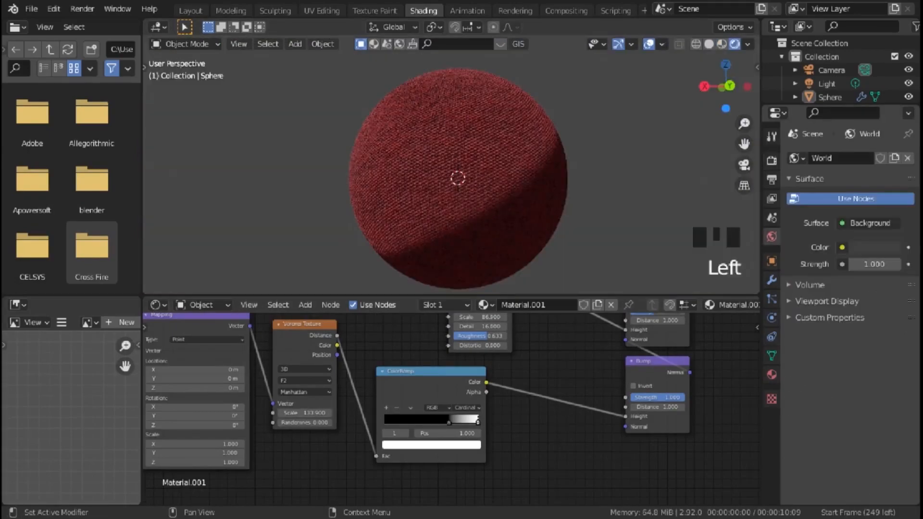
{"action": "left_click", "coordinate": [841, 248]}
{"action": "left_click", "coordinate": [595, 308]}
Load the suburban_parking_area_4k HDR image from the Hdri folder on drive H: as the environment
{"action": "left_click", "coordinate": [889, 265]}
{"action": "left_click", "coordinate": [176, 177]}
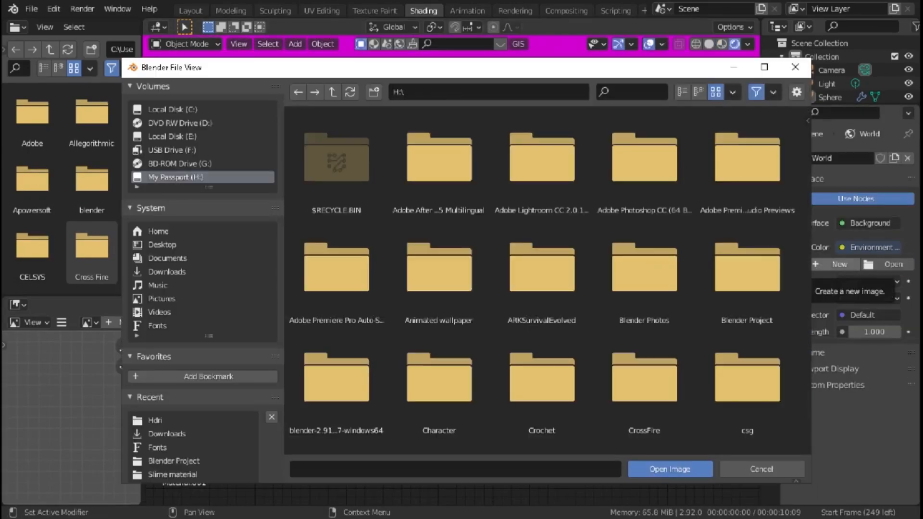
{"action": "scroll", "coordinate": [542, 293], "scroll_direction": "down", "scroll_amount": 5}
{"action": "double_click", "coordinate": [748, 296]}
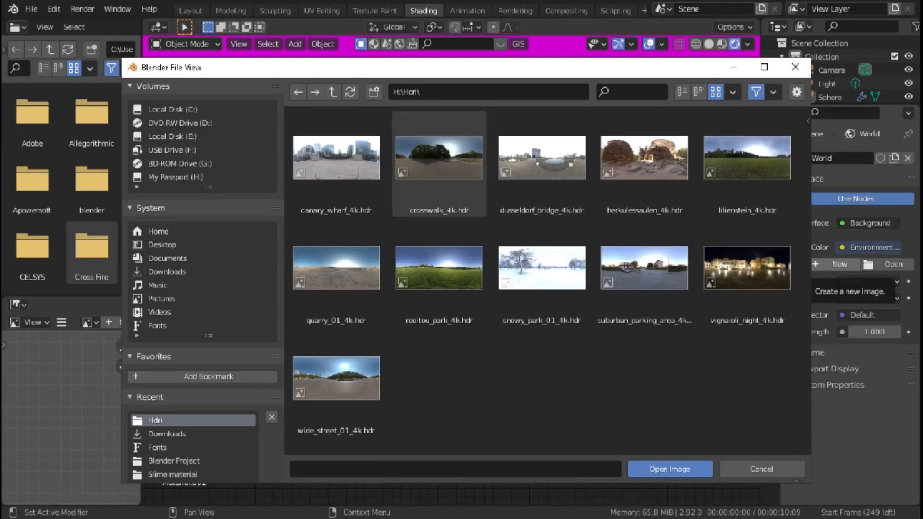
{"action": "double_click", "coordinate": [644, 268]}
{"action": "middle_click_drag", "start_coordinate": [452, 163], "coordinate": [519, 168]}
{"action": "scroll", "coordinate": [452, 164], "scroll_direction": "up", "scroll_amount": 2}
Set the Color Management Look to High Contrast in the scene's render settings
{"action": "left_click", "coordinate": [772, 160]}
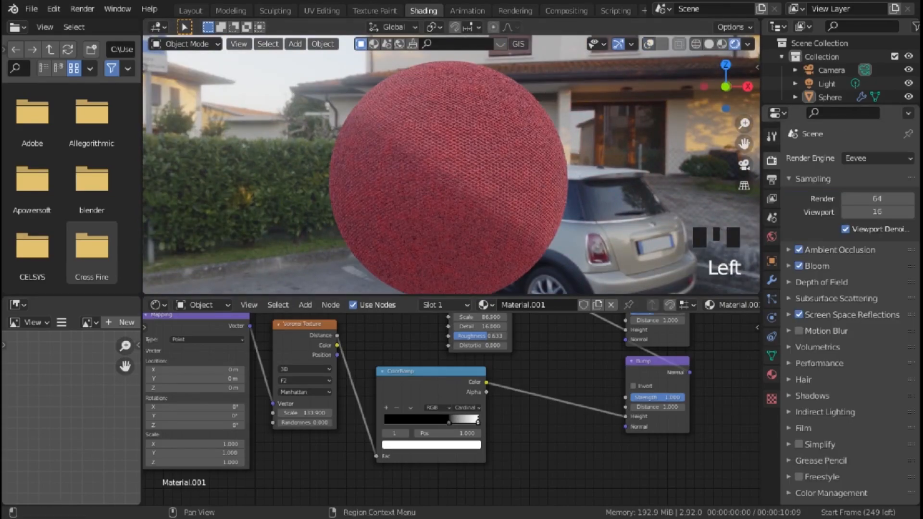
{"action": "scroll", "coordinate": [865, 384], "scroll_direction": "down", "scroll_amount": 5}
{"action": "left_click", "coordinate": [877, 437]}
{"action": "left_click", "coordinate": [877, 422]}
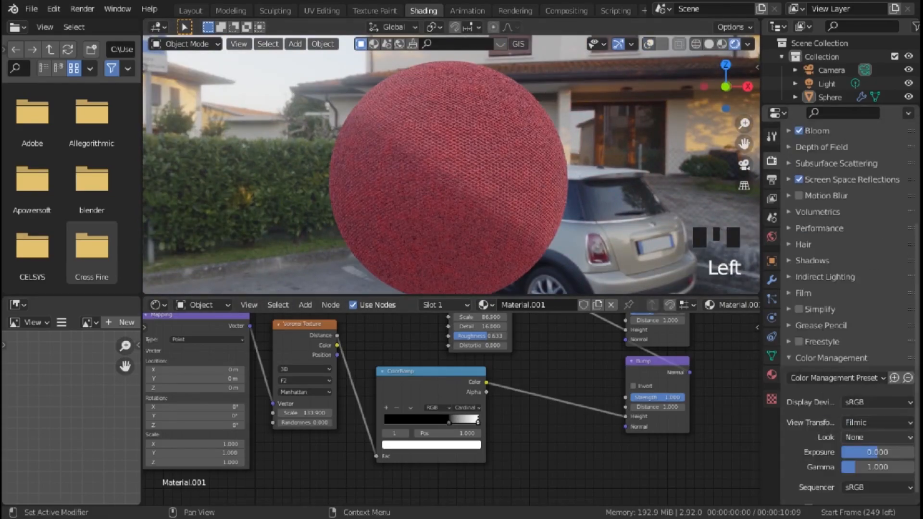
{"action": "left_click", "coordinate": [877, 438]}
{"action": "left_click", "coordinate": [847, 392]}
Raise the Voronoi Texture's Scale to about 195.5 and adjust the black stop of its ColorRamp
{"action": "middle_click_drag", "start_coordinate": [538, 159], "coordinate": [423, 168]}
{"action": "scroll", "coordinate": [452, 164], "scroll_direction": "up", "scroll_amount": 5}
{"action": "scroll", "coordinate": [452, 163], "scroll_direction": "down", "scroll_amount": 2}
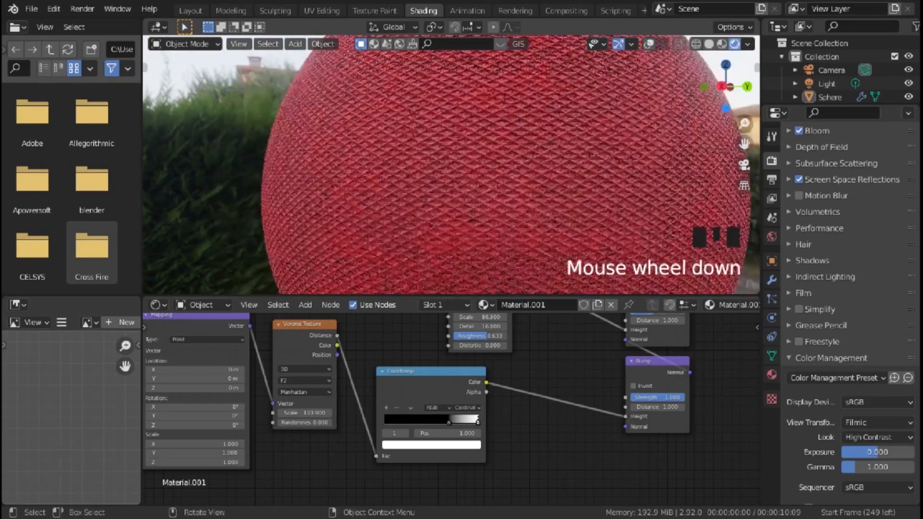
{"action": "left_click_drag", "start_coordinate": [303, 324], "coordinate": [322, 328]}
{"action": "left_click_drag", "start_coordinate": [332, 416], "coordinate": [625, 416]}
{"action": "left_click_drag", "start_coordinate": [324, 329], "coordinate": [320, 330]}
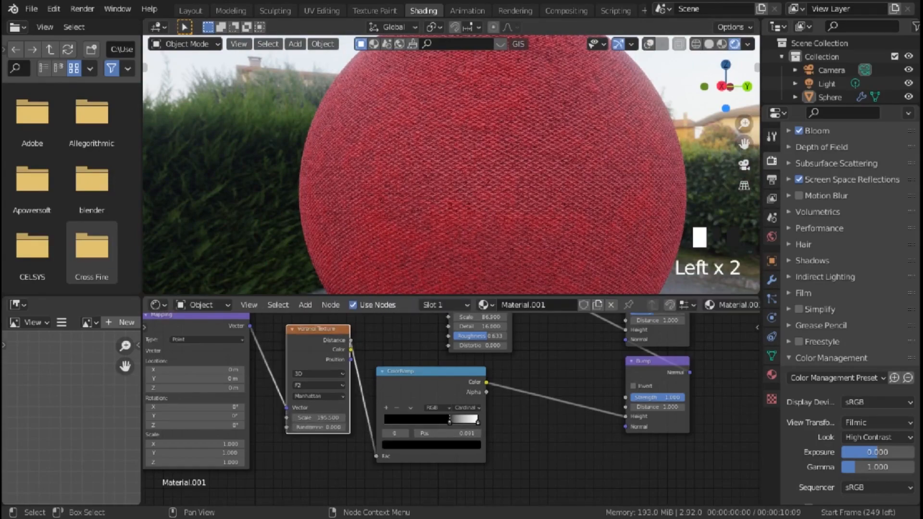
Fine-tune the Strength of the first two Bump nodes to about 0.542 and 0.567
{"action": "middle_click_drag", "start_coordinate": [509, 385], "coordinate": [316, 467]}
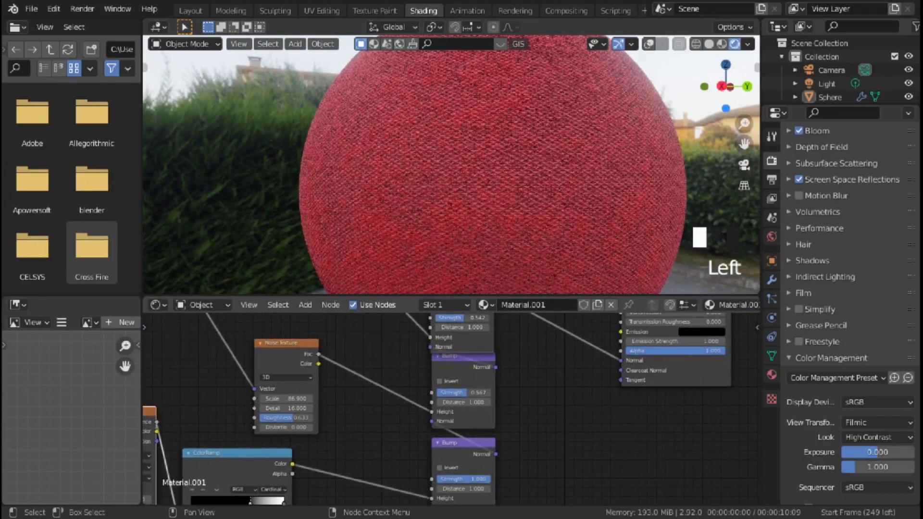
{"action": "scroll", "coordinate": [481, 163], "scroll_direction": "down", "scroll_amount": 2}
{"action": "middle_click_drag", "start_coordinate": [433, 432], "coordinate": [442, 455]}
{"action": "scroll", "coordinate": [432, 385], "scroll_direction": "up", "scroll_amount": 1}
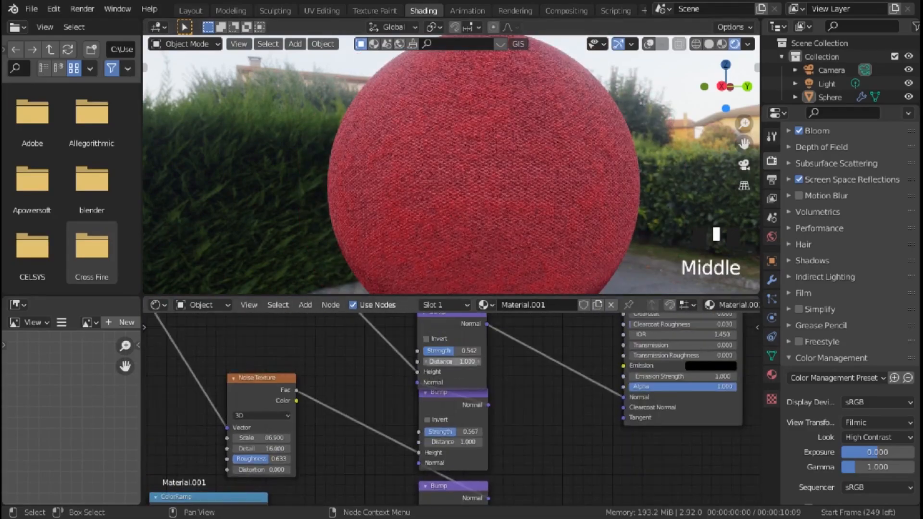
{"action": "left_click_drag", "start_coordinate": [452, 362], "coordinate": [464, 362]}
Darken the selected red stop of the Musgrave ColorRamp to a Value of about 0.094
{"action": "middle_click_drag", "start_coordinate": [454, 353], "coordinate": [451, 497]}
{"action": "middle_click_drag", "start_coordinate": [447, 404], "coordinate": [454, 468]}
{"action": "left_click", "coordinate": [374, 427]}
{"action": "left_click_drag", "start_coordinate": [406, 311], "coordinate": [406, 332]}
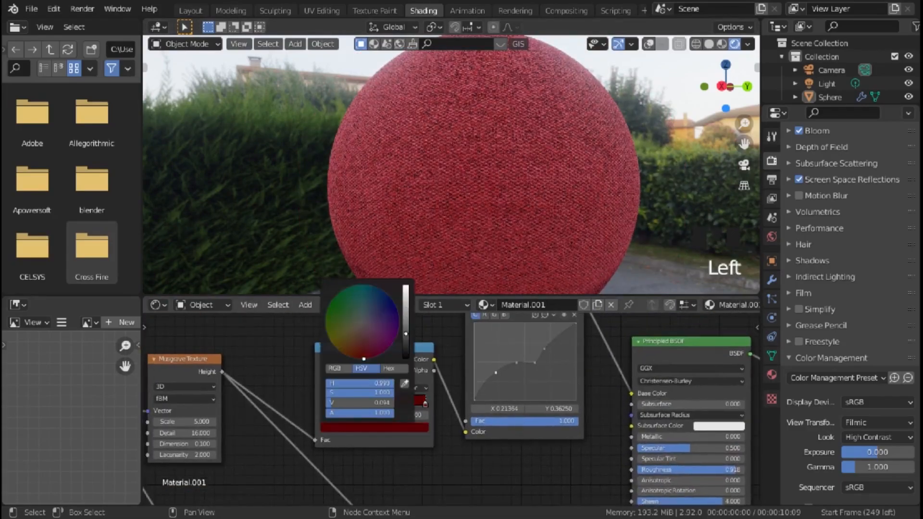
Switch to the Layout workspace's camera view and lock the camera to the view
{"action": "scroll", "coordinate": [471, 193], "scroll_direction": "down", "scroll_amount": 2}
{"action": "scroll", "coordinate": [472, 192], "scroll_direction": "up", "scroll_amount": 1}
{"action": "scroll", "coordinate": [380, 250], "scroll_direction": "up", "scroll_amount": 2}
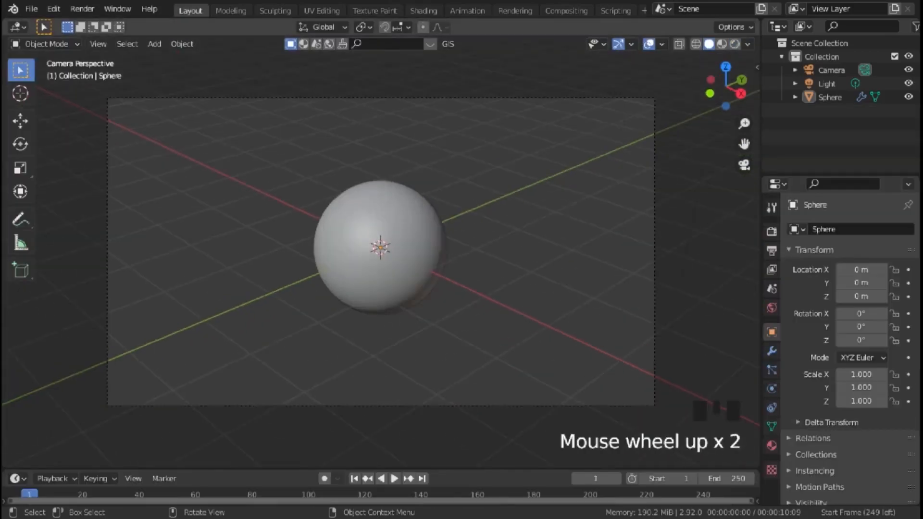
{"action": "key", "text": "n"}
{"action": "left_click", "coordinate": [675, 298]}
{"action": "key", "text": "n"}
Switch the viewport to Rendered shading and reframe the camera so the whole sphere fits in the frame
{"action": "scroll", "coordinate": [379, 250], "scroll_direction": "up", "scroll_amount": 7}
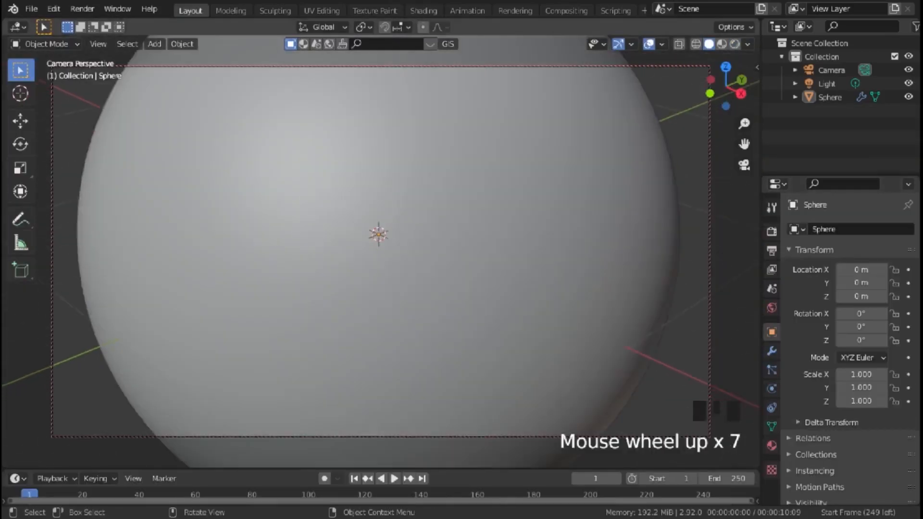
{"action": "scroll", "coordinate": [380, 250], "scroll_direction": "down", "scroll_amount": 2}
{"action": "left_click", "coordinate": [735, 44]}
{"action": "scroll", "coordinate": [433, 250], "scroll_direction": "down", "scroll_amount": 2}
{"action": "mouse_move", "coordinate": [433, 250]}
{"action": "middle_mouse_down"}
{"action": "mouse_move", "coordinate": [433, 231]}
{"action": "mouse_move", "coordinate": [435, 238]}
{"action": "mouse_move", "coordinate": [327, 232]}
{"action": "mouse_move", "coordinate": [365, 240]}
{"action": "middle_mouse_up"}
{"action": "mouse_move", "coordinate": [394, 241]}
{"action": "middle_mouse_down"}
{"action": "mouse_move", "coordinate": [378, 242]}
{"action": "mouse_move", "coordinate": [404, 241]}
{"action": "middle_mouse_up"}
Delete the Light object from the scene
{"action": "left_click", "coordinate": [827, 83]}
{"action": "key", "text": "Delete"}
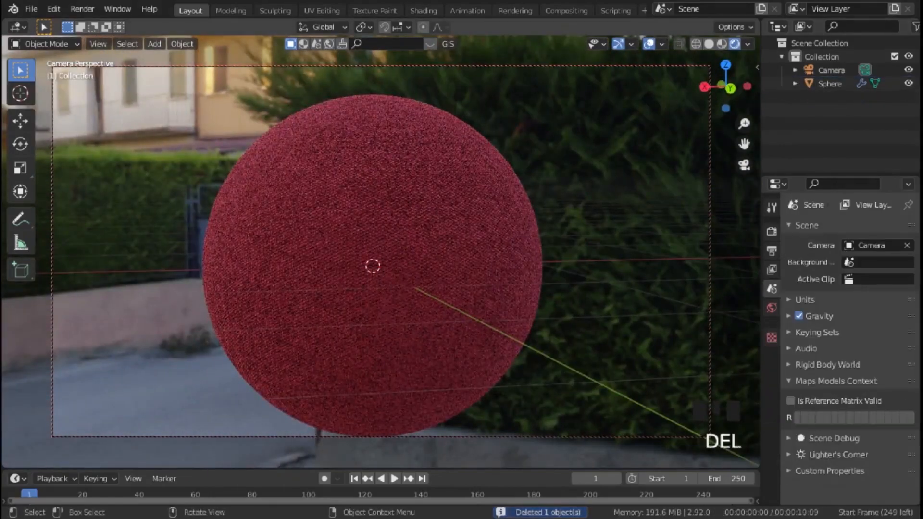
Add an area light, raise it along Z above the sphere and scale it up well beyond the sphere's width
{"action": "key", "text": "shift+a"}
{"action": "left_click", "coordinate": [560, 454]}
{"action": "key", "text": "g"}
{"action": "key", "text": "z"}
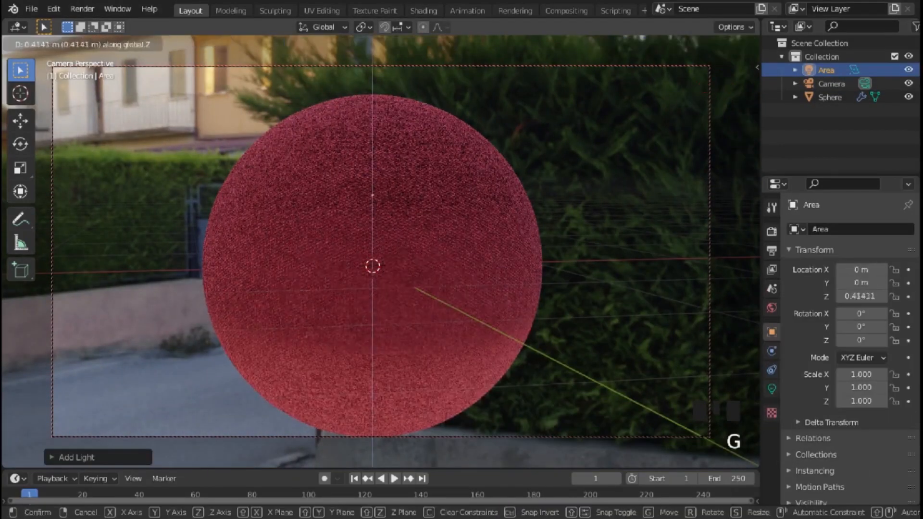
{"action": "left_click", "coordinate": [418, 106]}
{"action": "key", "text": "s"}
{"action": "left_click", "coordinate": [577, 308]}
Set the area light's power to 100 W and hide the viewport overlays to judge the lighting
{"action": "left_click", "coordinate": [771, 389]}
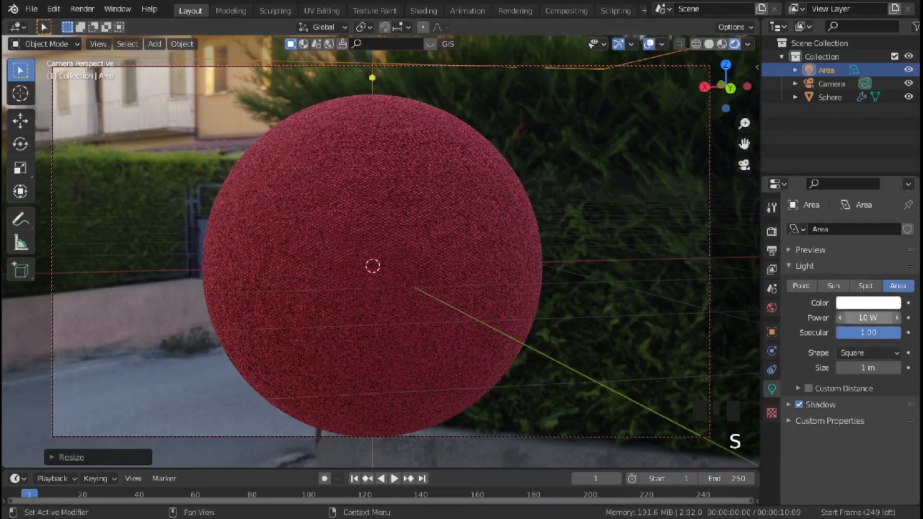
{"action": "left_click_drag", "start_coordinate": [868, 318], "coordinate": [895, 318]}
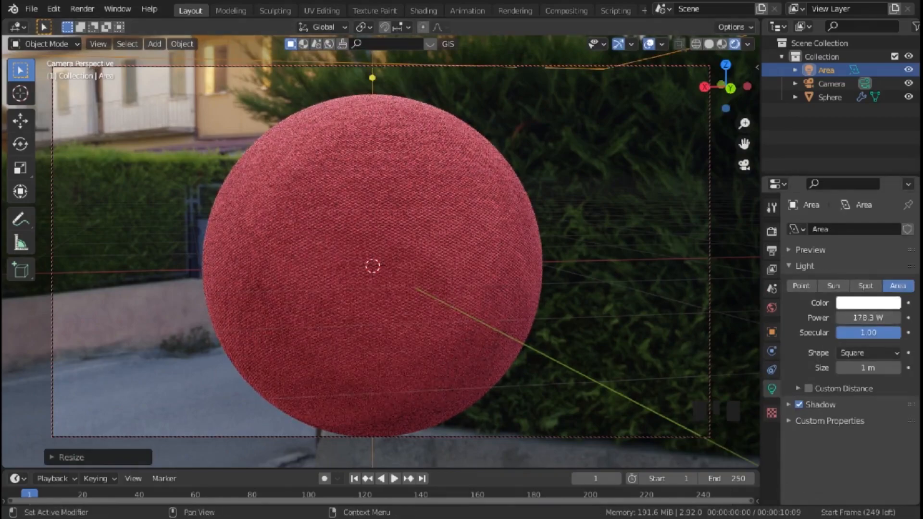
{"action": "type", "text": "100"}
{"action": "key", "text": "Return"}
{"action": "left_click", "coordinate": [648, 43]}
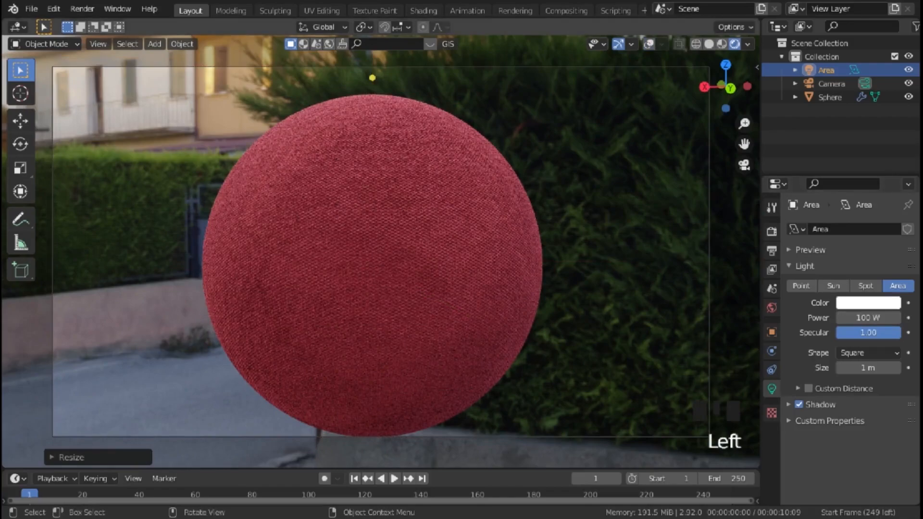
Outside the camera view, offset the area light along Y and Z and aim it at the sphere
{"action": "key", "text": "KP_0"}
{"action": "scroll", "coordinate": [380, 251], "scroll_direction": "down", "scroll_amount": 6}
{"action": "left_click", "coordinate": [649, 44]}
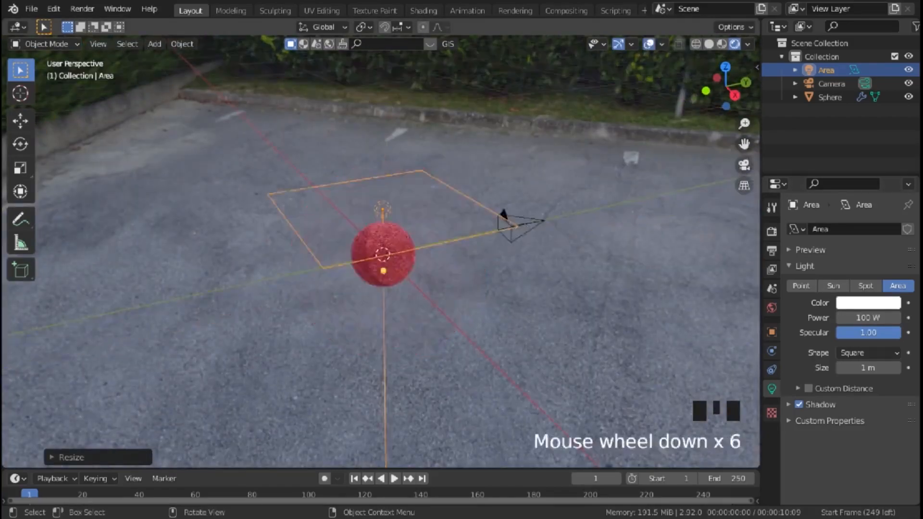
{"action": "middle_click_drag", "start_coordinate": [510, 202], "coordinate": [447, 241]}
{"action": "key", "text": "g"}
{"action": "key", "text": "y"}
{"action": "left_click", "coordinate": [524, 250]}
{"action": "key", "text": "g"}
{"action": "key", "text": "z"}
{"action": "left_click", "coordinate": [527, 193]}
{"action": "key", "text": "shift+t"}
{"action": "left_click", "coordinate": [382, 254]}
Duplicate the area light in place and rotate the copy 180° about the Z axis
{"action": "key", "text": "shift+d"}
{"action": "right_click", "coordinate": [385, 255]}
{"action": "key", "text": "r"}
{"action": "key", "text": "z"}
{"action": "key", "text": "1"}
{"action": "key", "text": "8"}
{"action": "key", "text": "0"}
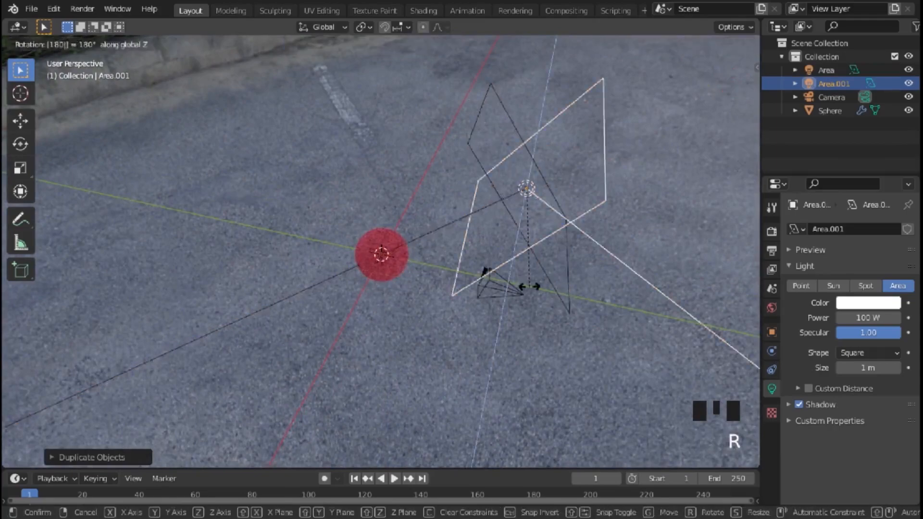
{"action": "key", "text": "Return"}
From the right orthographic view, move the duplicated light along Y to the opposite side of the sphere
{"action": "key", "text": "KP_3"}
{"action": "key", "text": "g"}
{"action": "key", "text": "y"}
{"action": "key", "text": "Return"}
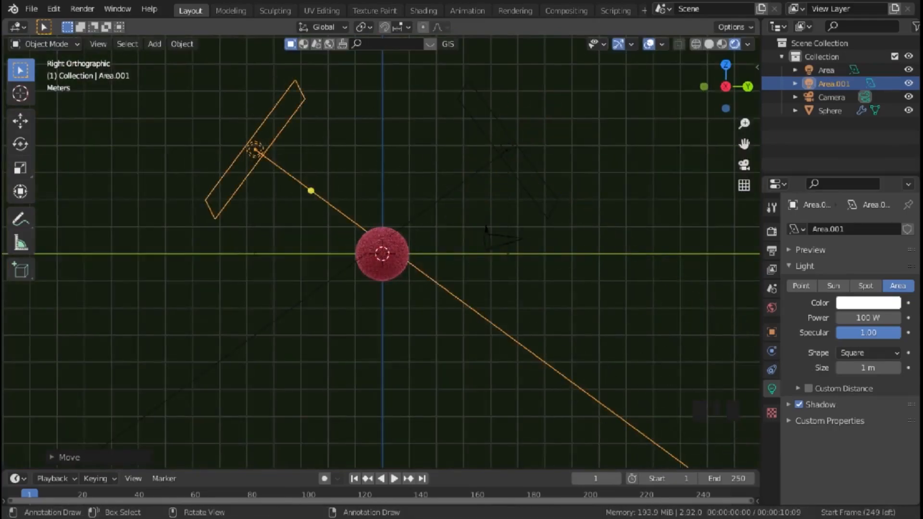
{"action": "key", "text": "KP_0"}
{"action": "key", "text": "KP_0"}
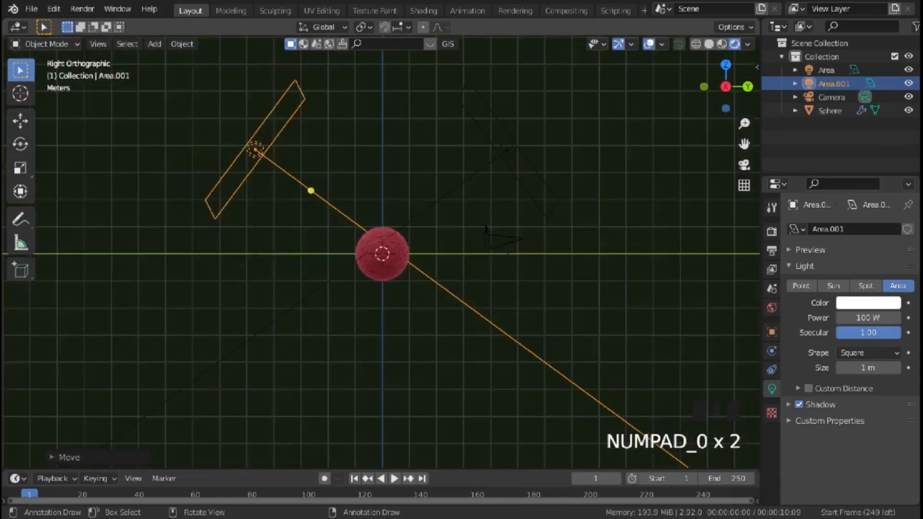
Rotate both area lights together about the Z axis, deselect them and return to the camera view
{"action": "left_click", "coordinate": [511, 148], "text": "shift"}
{"action": "middle_click_drag", "start_coordinate": [548, 193], "coordinate": [520, 245]}
{"action": "key", "text": "r"}
{"action": "key", "text": "z"}
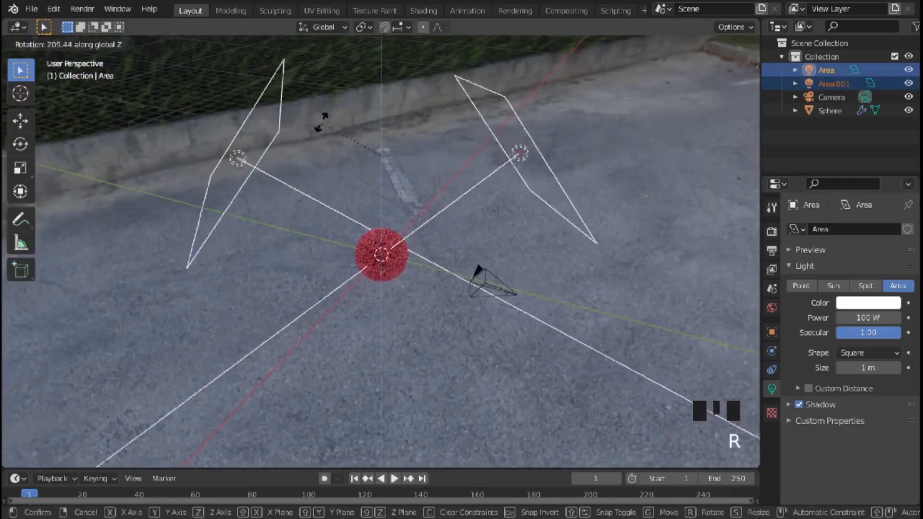
{"action": "left_click", "coordinate": [308, 178]}
{"action": "middle_click_drag", "start_coordinate": [433, 217], "coordinate": [356, 192]}
{"action": "left_click", "coordinate": [356, 192]}
{"action": "key", "text": "KP_0"}
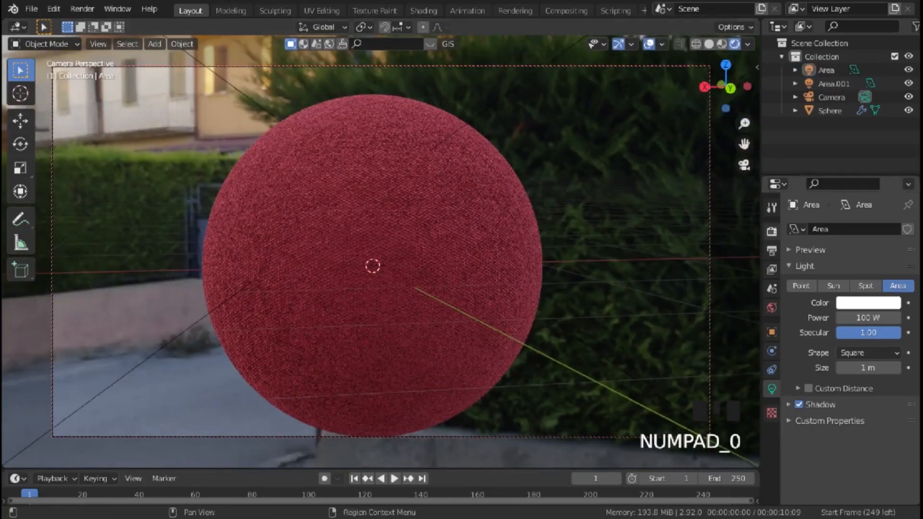
Make the render's film background transparent with overlays hidden, and shift the camera to reposition the sphere in the frame
{"action": "left_click", "coordinate": [649, 44]}
{"action": "left_click", "coordinate": [771, 231]}
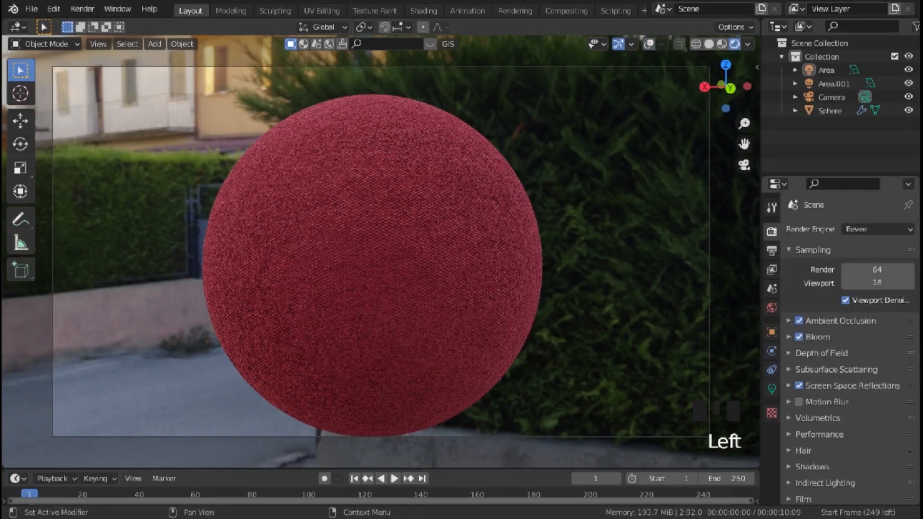
{"action": "scroll", "coordinate": [808, 365], "scroll_direction": "down", "scroll_amount": 4}
{"action": "left_click", "coordinate": [803, 433]}
{"action": "scroll", "coordinate": [808, 432], "scroll_direction": "down", "scroll_amount": 3}
{"action": "left_click", "coordinate": [840, 412]}
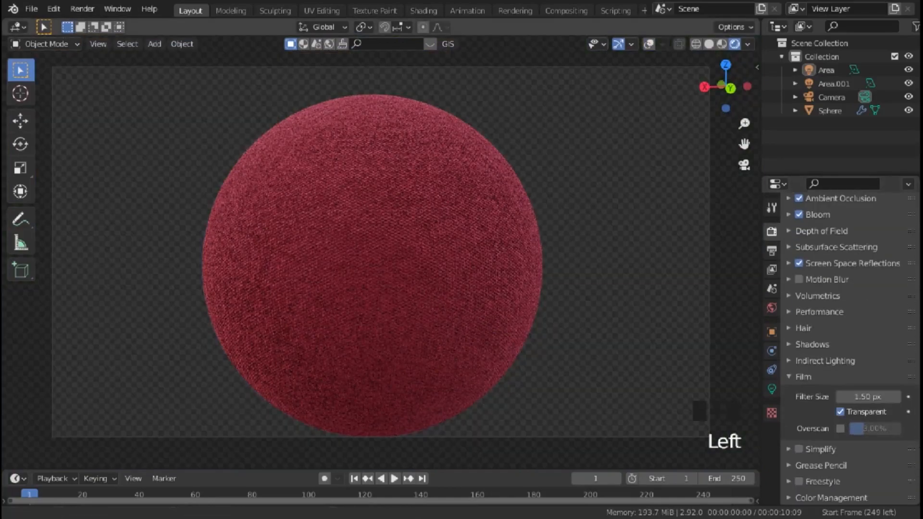
{"action": "middle_click_drag", "start_coordinate": [702, 415], "coordinate": [719, 404], "text": "shift"}
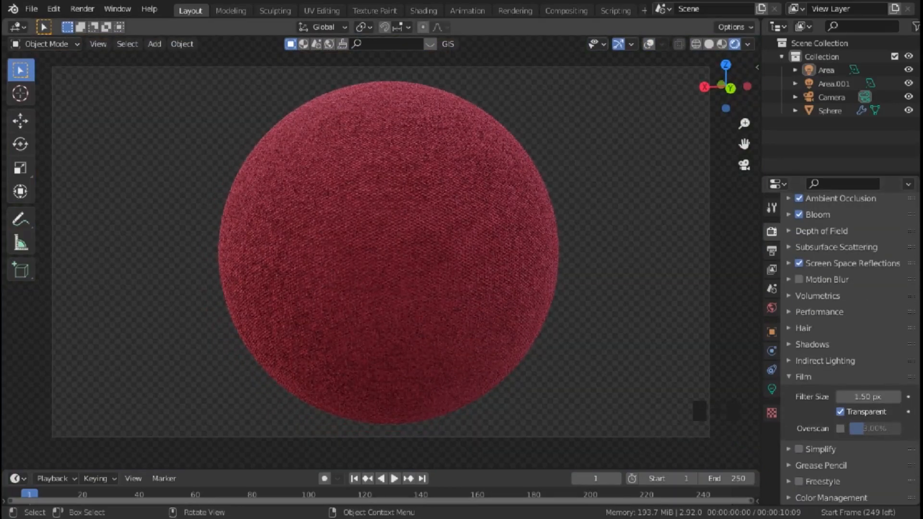
In the Shading workspace, lower the strength of the Bump node fed by the Noise Texture to about 0.358
{"action": "left_click", "coordinate": [424, 10]}
{"action": "scroll", "coordinate": [452, 163], "scroll_direction": "up", "scroll_amount": 6}
{"action": "scroll", "coordinate": [452, 164], "scroll_direction": "down", "scroll_amount": 3}
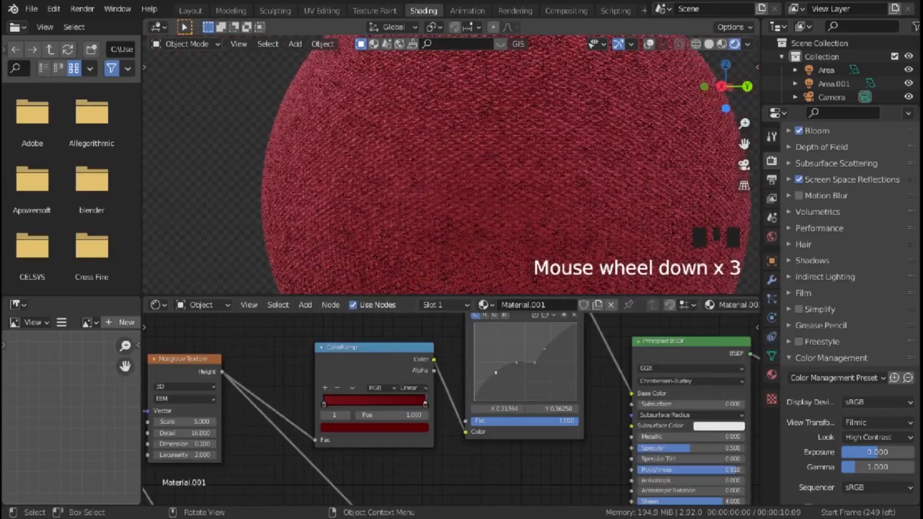
{"action": "middle_click_drag", "start_coordinate": [577, 472], "coordinate": [662, 235]}
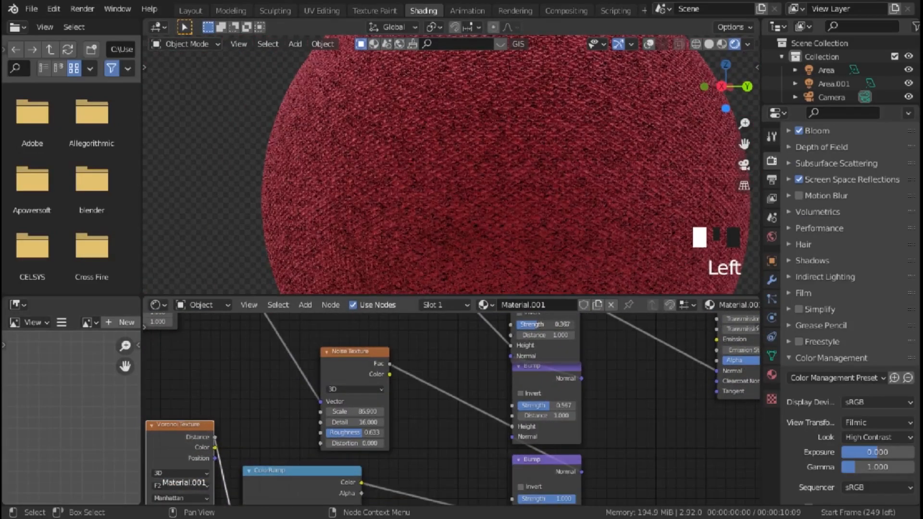
{"action": "left_click_drag", "start_coordinate": [547, 405], "coordinate": [538, 405]}
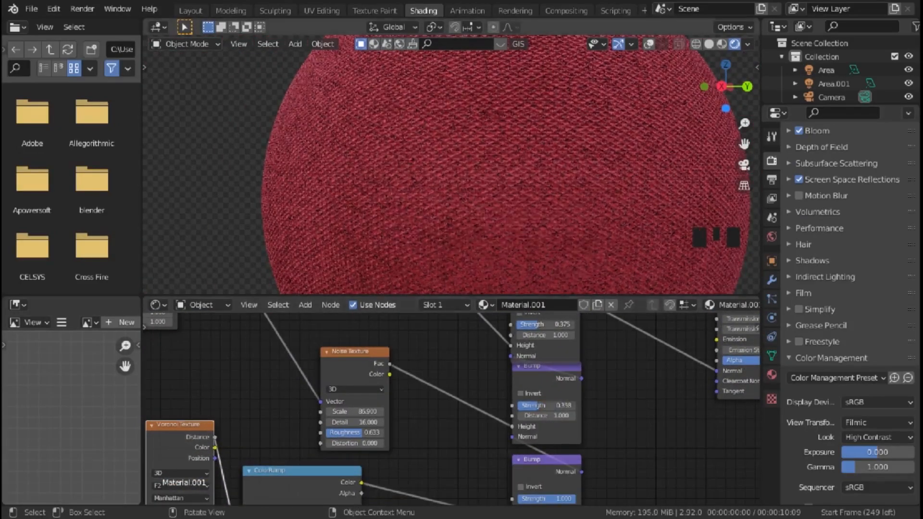
{"action": "scroll", "coordinate": [462, 163], "scroll_direction": "up", "scroll_amount": 5}
{"action": "middle_click_drag", "start_coordinate": [462, 163], "coordinate": [435, 167]}
{"action": "scroll", "coordinate": [452, 164], "scroll_direction": "down", "scroll_amount": 6}
{"action": "scroll", "coordinate": [452, 164], "scroll_direction": "up", "scroll_amount": 3}
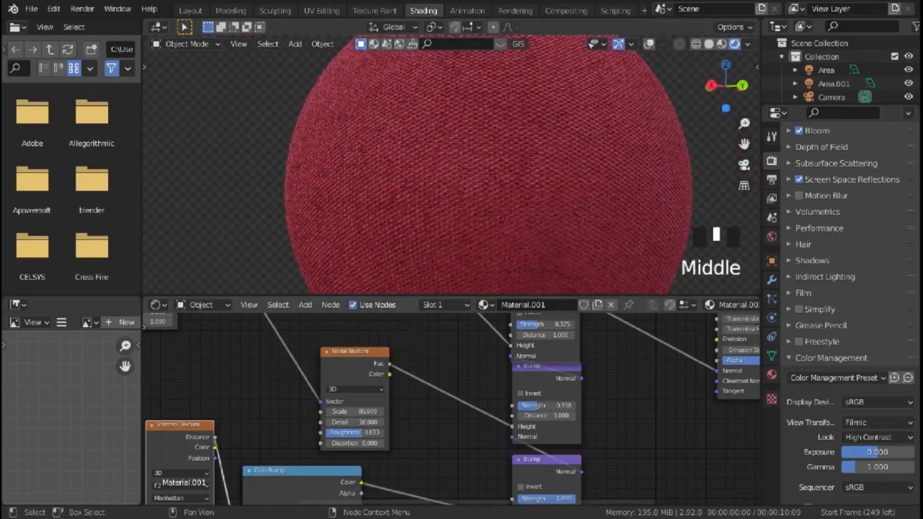
Enable Invert on the Bump node fed by the Voronoi ColorRamp and inspect the weave up close
{"action": "middle_click_drag", "start_coordinate": [529, 461], "coordinate": [495, 444]}
{"action": "left_click", "coordinate": [487, 469]}
{"action": "scroll", "coordinate": [451, 164], "scroll_direction": "down", "scroll_amount": 2}
{"action": "scroll", "coordinate": [469, 178], "scroll_direction": "down", "scroll_amount": 2}
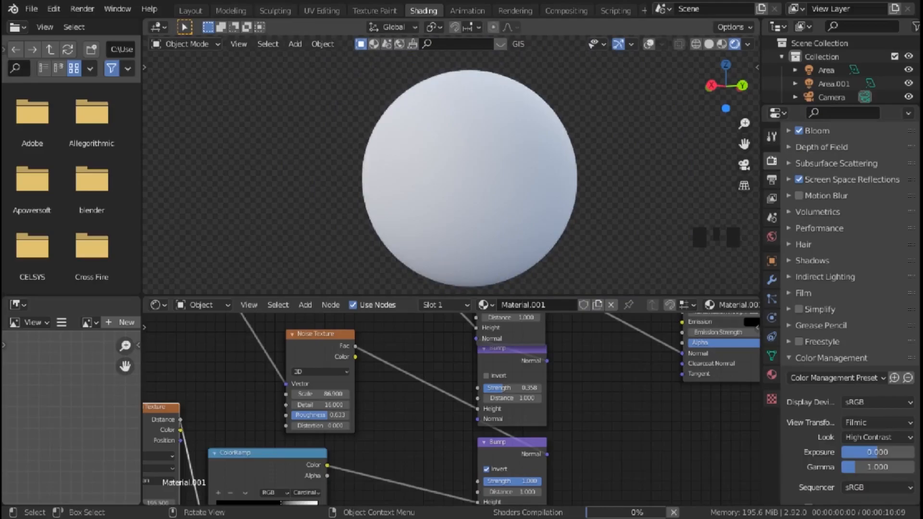
{"action": "scroll", "coordinate": [452, 164], "scroll_direction": "up", "scroll_amount": 4}
{"action": "middle_click_drag", "start_coordinate": [452, 163], "coordinate": [490, 144]}
{"action": "scroll", "coordinate": [452, 163], "scroll_direction": "up", "scroll_amount": 2}
{"action": "scroll", "coordinate": [472, 154], "scroll_direction": "down", "scroll_amount": 4}
{"action": "scroll", "coordinate": [490, 144], "scroll_direction": "up", "scroll_amount": 1}
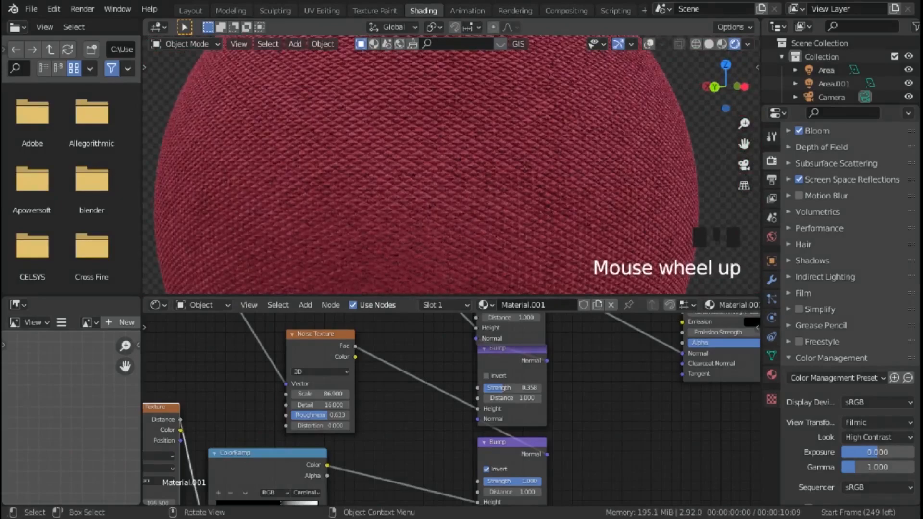
{"action": "scroll", "coordinate": [452, 164], "scroll_direction": "down", "scroll_amount": 4}
{"action": "key", "text": "KP_0"}
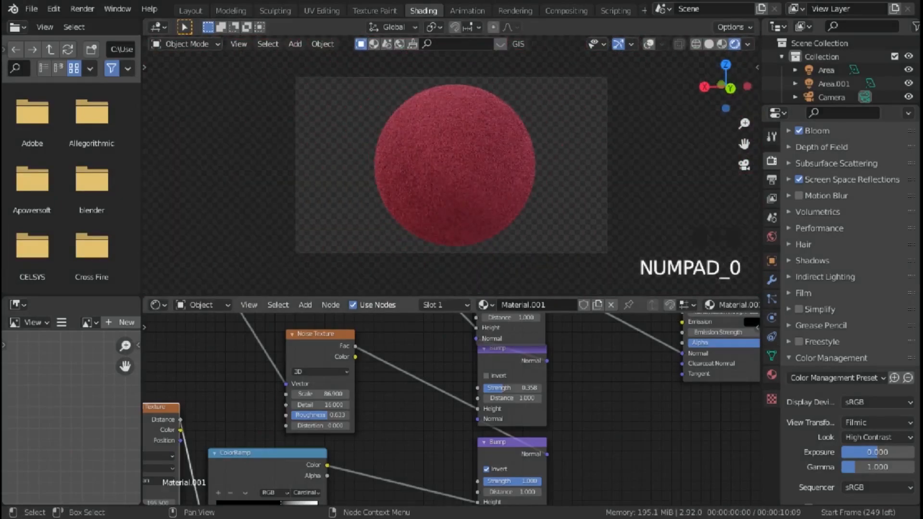
Compare the weave in camera view with Invert off and on for the Voronoi-driven Bump node, leaving it on
{"action": "middle_click_drag", "start_coordinate": [269, 481], "coordinate": [453, 372]}
{"action": "scroll", "coordinate": [453, 372], "scroll_direction": "up", "scroll_amount": 5}
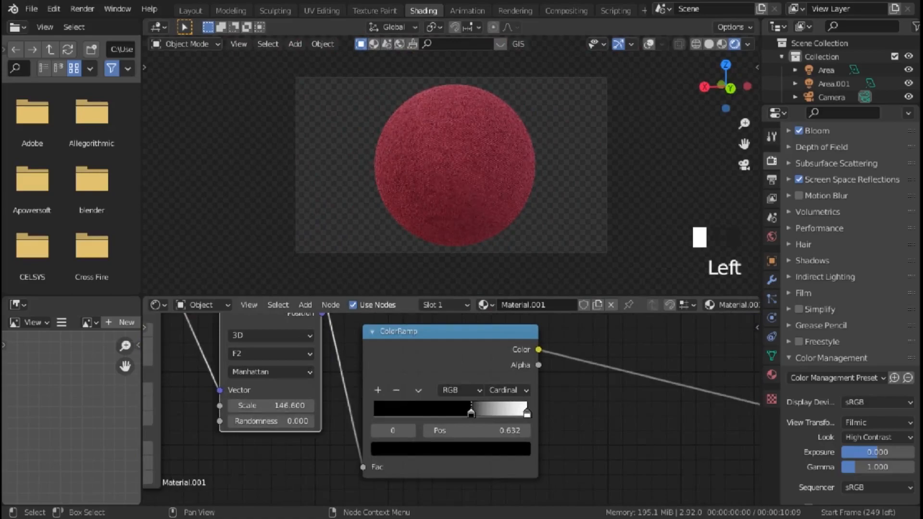
{"action": "middle_click_drag", "start_coordinate": [625, 365], "coordinate": [243, 404]}
{"action": "left_click", "coordinate": [392, 394]}
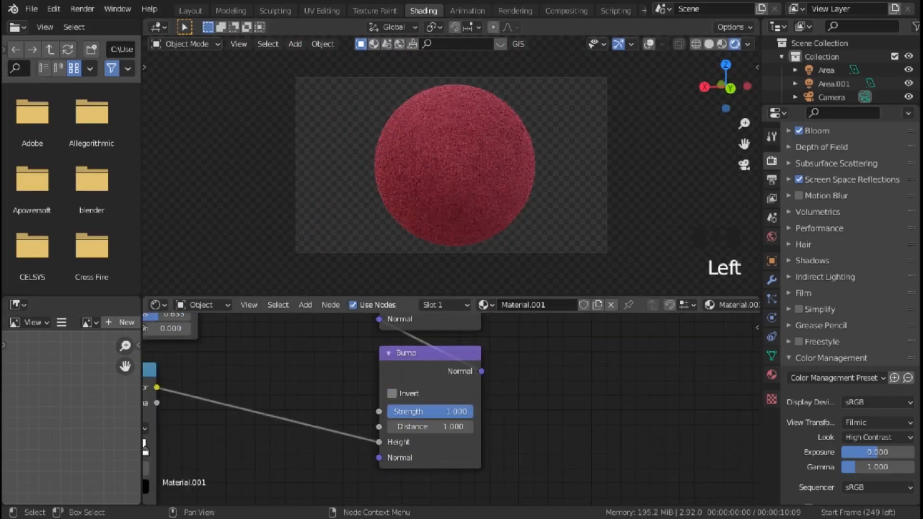
{"action": "scroll", "coordinate": [433, 250], "scroll_direction": "up", "scroll_amount": 2}
{"action": "left_click", "coordinate": [392, 394]}
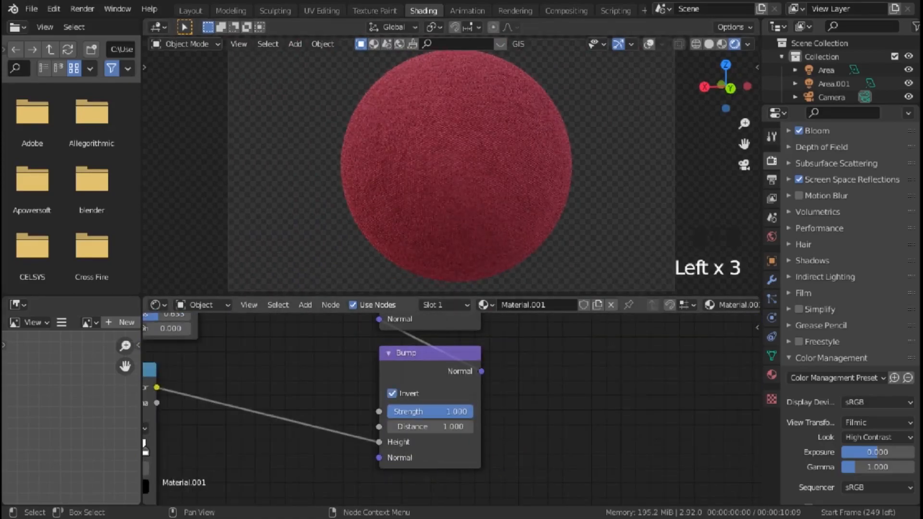
{"action": "scroll", "coordinate": [452, 164], "scroll_direction": "up", "scroll_amount": 4}
{"action": "left_click", "coordinate": [392, 393]}
{"action": "left_click", "coordinate": [392, 394]}
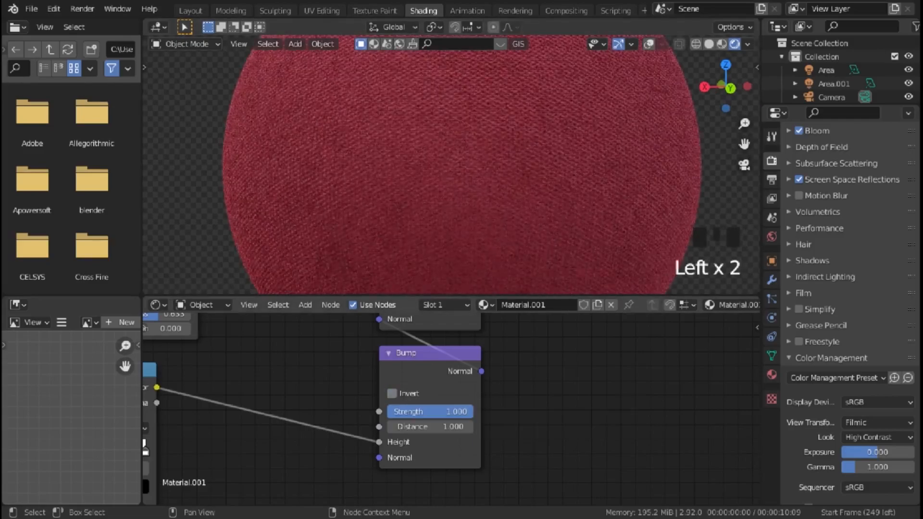
{"action": "left_click", "coordinate": [391, 394]}
{"action": "scroll", "coordinate": [452, 163], "scroll_direction": "down", "scroll_amount": 5}
{"action": "scroll", "coordinate": [451, 410], "scroll_direction": "down", "scroll_amount": 2}
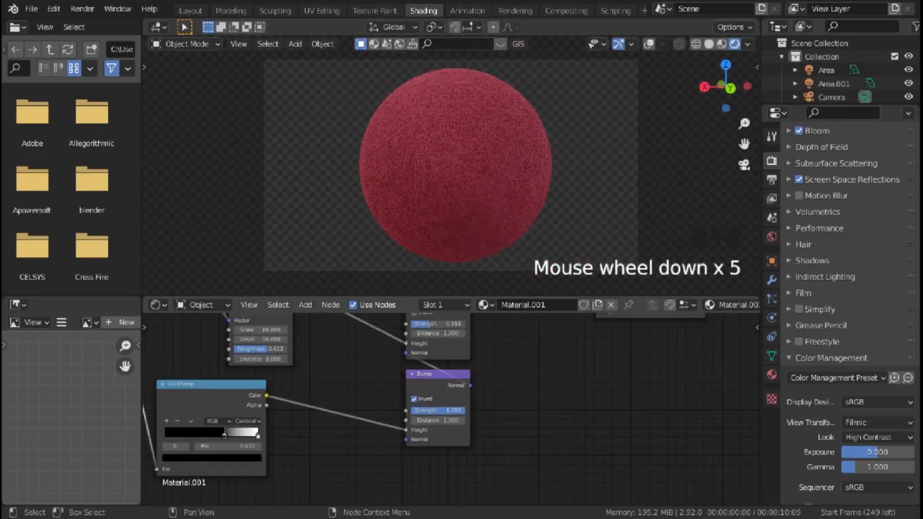
Reduce the Sheen value on the Principled BSDF node
{"action": "scroll", "coordinate": [443, 409], "scroll_direction": "down", "scroll_amount": 2}
{"action": "middle_click_drag", "start_coordinate": [530, 330], "coordinate": [308, 414]}
{"action": "scroll", "coordinate": [308, 415], "scroll_direction": "up", "scroll_amount": 4}
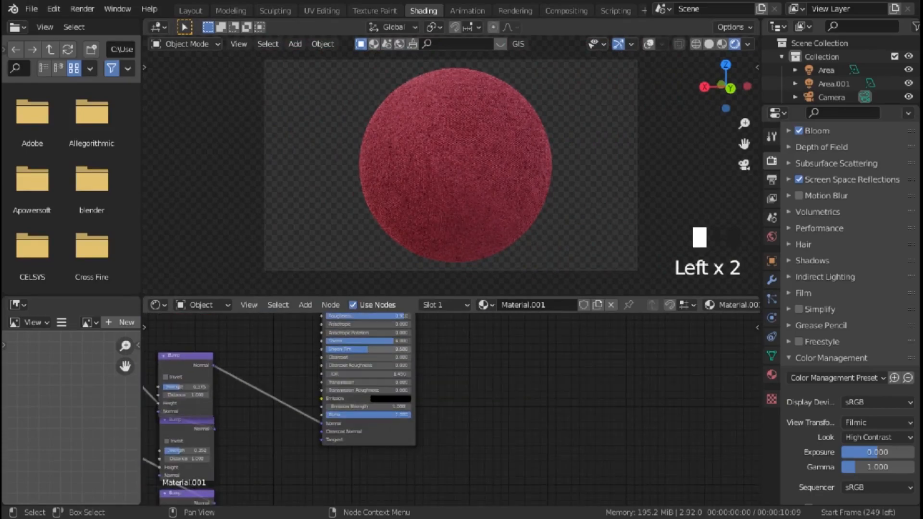
{"action": "type", "text": "0"}
{"action": "left_click", "coordinate": [452, 356]}
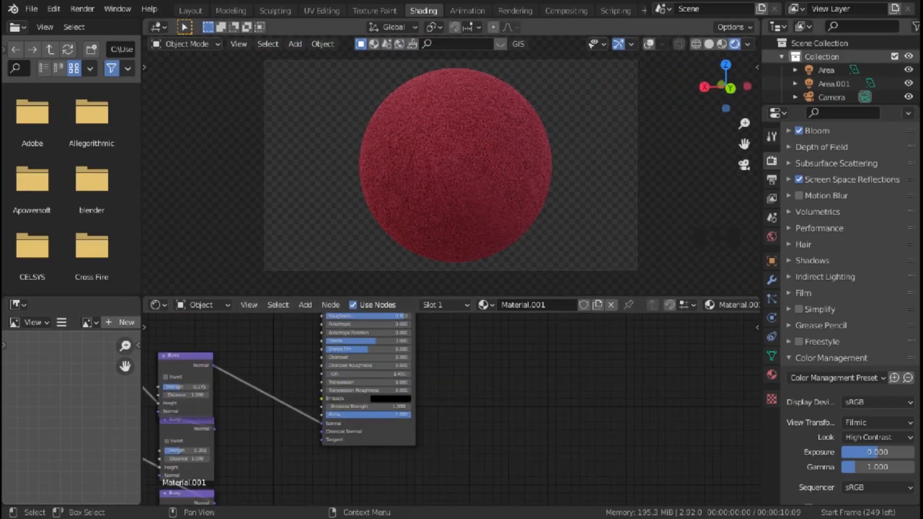
Select the Area light and set its power to 300 W after trying 500 W
{"action": "left_click", "coordinate": [826, 70]}
{"action": "left_click", "coordinate": [649, 44]}
{"action": "left_click", "coordinate": [771, 318]}
{"action": "left_click", "coordinate": [868, 248]}
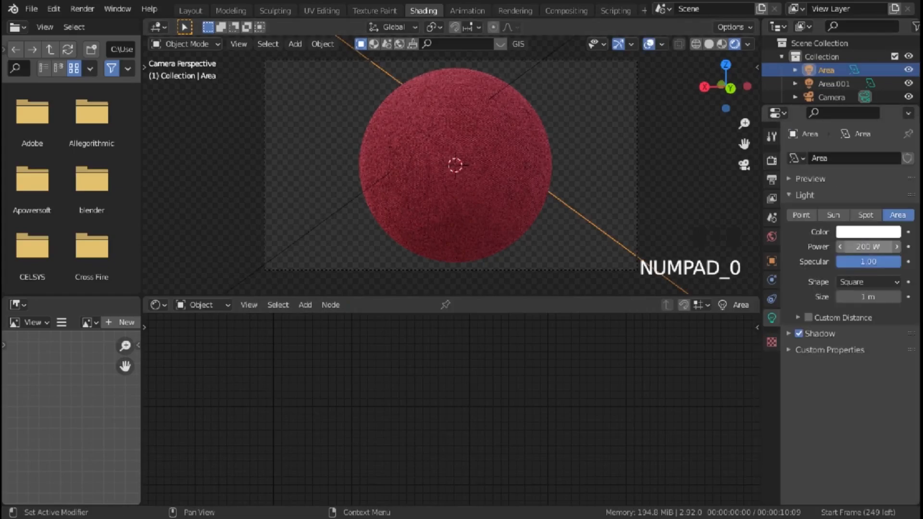
{"action": "left_click", "coordinate": [648, 43]}
{"action": "left_click", "coordinate": [869, 247]}
{"action": "type", "text": "500"}
{"action": "key", "text": "Return"}
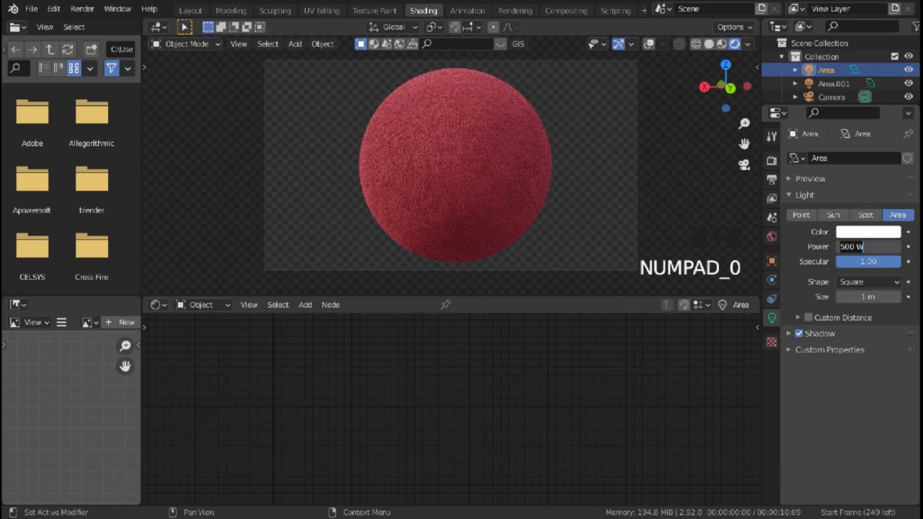
{"action": "type", "text": "300"}
{"action": "key", "text": "Return"}
Select the Area.001 light and set its power to 300 W
{"action": "left_click", "coordinate": [834, 84]}
{"action": "left_click", "coordinate": [869, 247]}
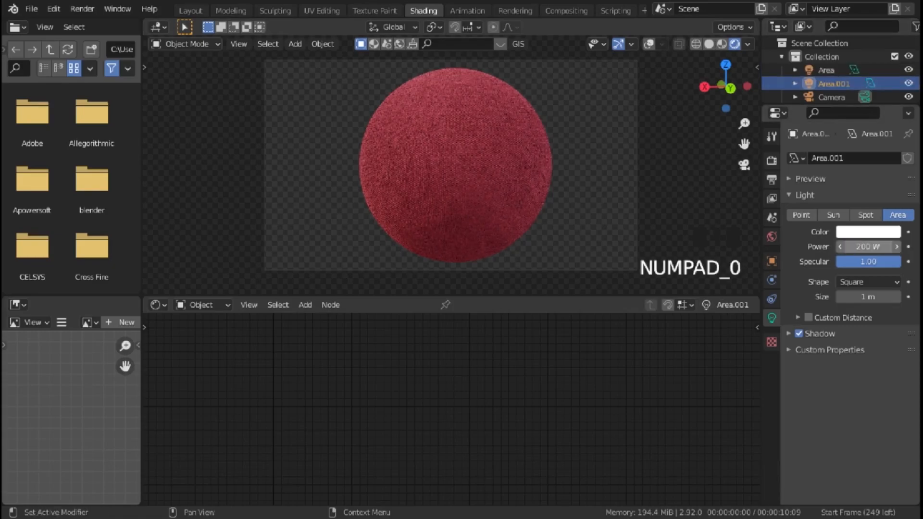
{"action": "left_click", "coordinate": [868, 247]}
{"action": "type", "text": "300"}
{"action": "key", "text": "Return"}
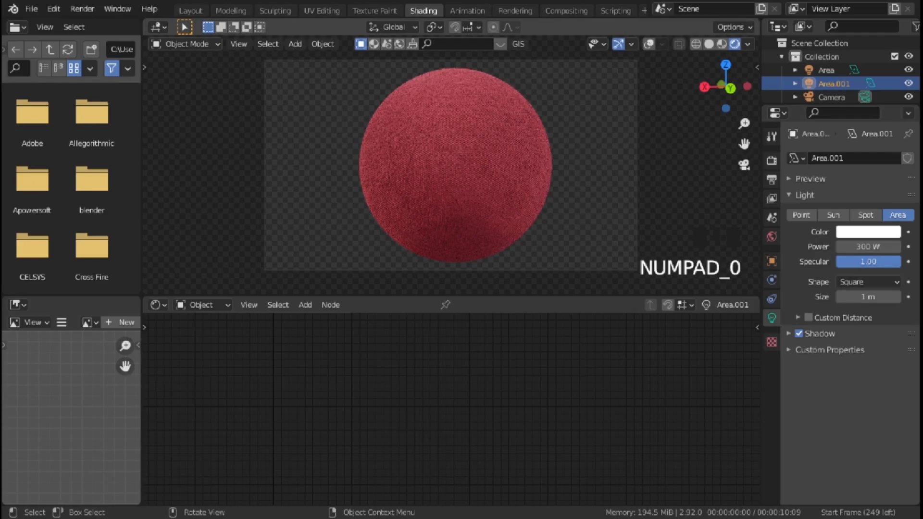
Show the overlays, leave the camera view and move the Area light about 1.5 m along Y
{"action": "left_click", "coordinate": [649, 43]}
{"action": "key", "text": "KP_0"}
{"action": "scroll", "coordinate": [452, 165], "scroll_direction": "down", "scroll_amount": 5}
{"action": "middle_click_drag", "start_coordinate": [451, 164], "coordinate": [408, 168]}
{"action": "scroll", "coordinate": [409, 164], "scroll_direction": "down", "scroll_amount": 6}
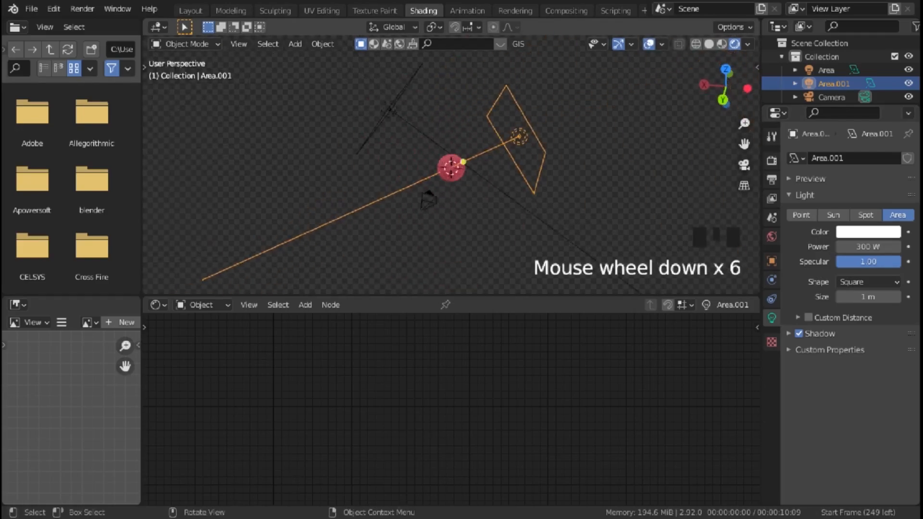
{"action": "left_click", "coordinate": [383, 120]}
{"action": "left_click", "coordinate": [385, 117]}
{"action": "middle_click_drag", "start_coordinate": [385, 118], "coordinate": [397, 120]}
{"action": "key", "text": "g"}
{"action": "key", "text": "x"}
{"action": "key", "text": "y"}
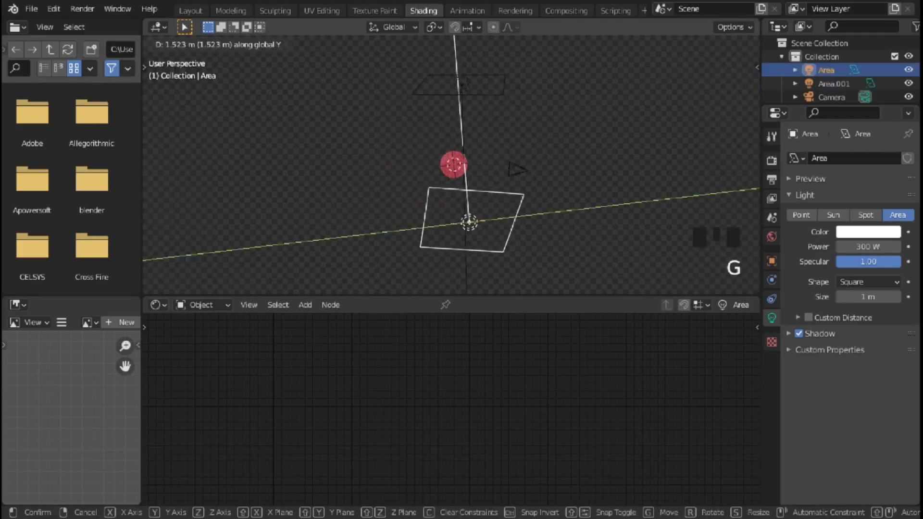
{"action": "left_click", "coordinate": [470, 223]}
Select both area lights and rotate them together about the X axis around the sphere
{"action": "middle_click_drag", "start_coordinate": [469, 219], "coordinate": [473, 118]}
{"action": "left_click", "coordinate": [520, 119]}
{"action": "left_click", "coordinate": [391, 149], "text": "shift"}
{"action": "key", "text": "r"}
{"action": "key", "text": "x"}
{"action": "left_click", "coordinate": [492, 170]}
{"action": "key", "text": "r"}
{"action": "key", "text": "x"}
{"action": "left_click", "coordinate": [498, 168]}
Shift both area lights slightly along Y, return to the camera view and deselect them
{"action": "key", "text": "g"}
{"action": "key", "text": "y"}
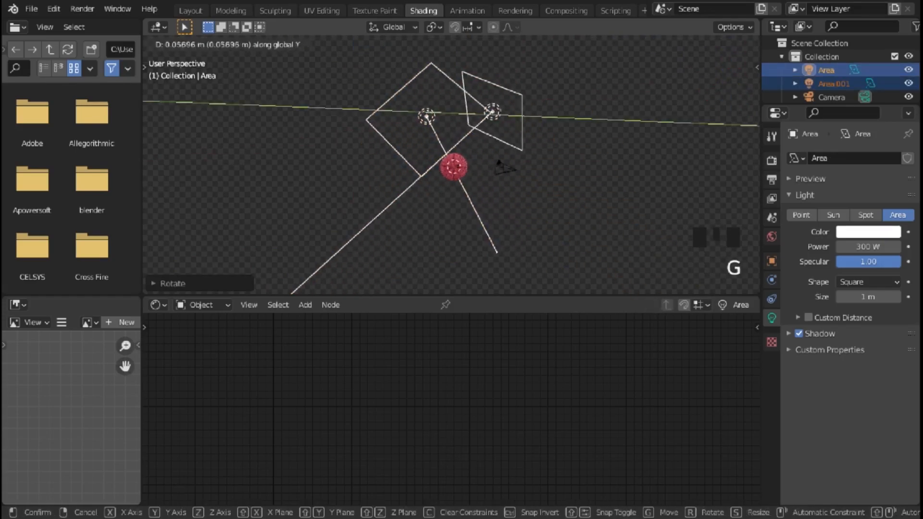
{"action": "left_click", "coordinate": [461, 166]}
{"action": "middle_click_drag", "start_coordinate": [462, 166], "coordinate": [451, 186]}
{"action": "key", "text": "KP_0"}
{"action": "left_click", "coordinate": [589, 185]}
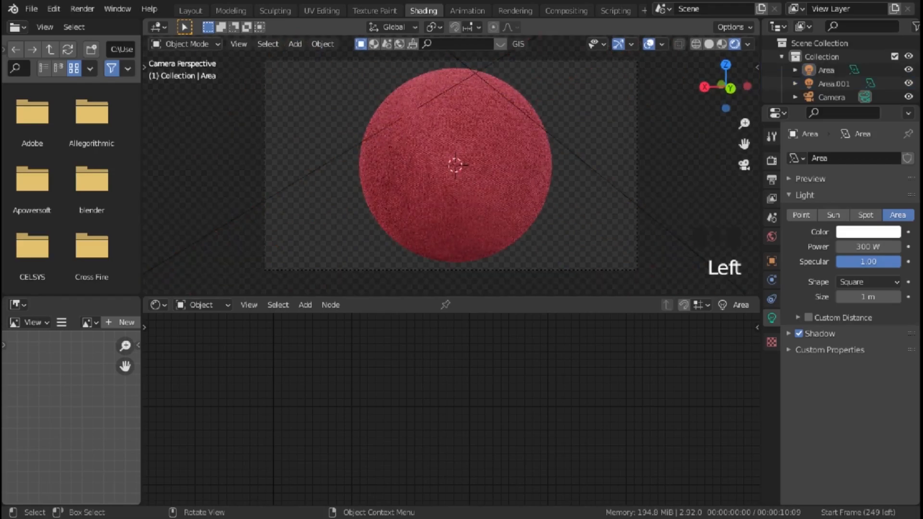
{"action": "scroll", "coordinate": [452, 163], "scroll_direction": "up", "scroll_amount": 5}
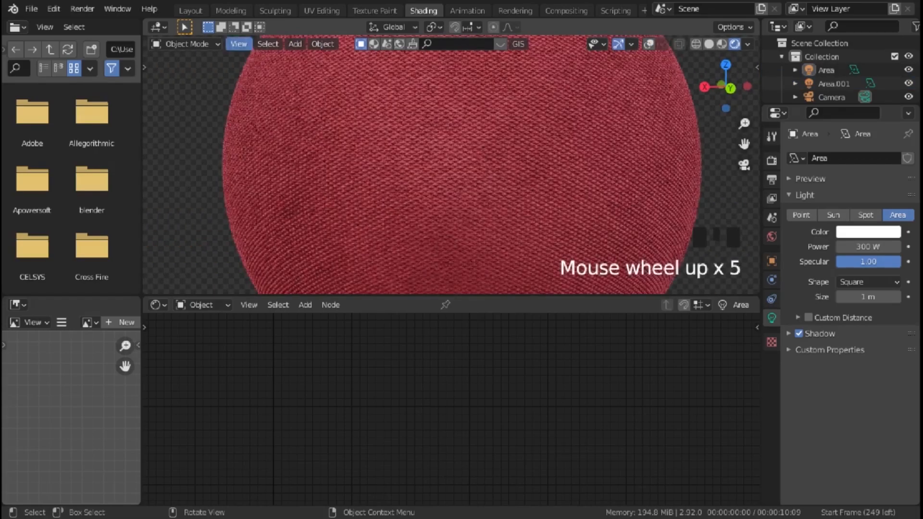
{"action": "left_click", "coordinate": [190, 10]}
{"action": "scroll", "coordinate": [380, 250], "scroll_direction": "down", "scroll_amount": 3}
{"action": "scroll", "coordinate": [387, 252], "scroll_direction": "up", "scroll_amount": 3}
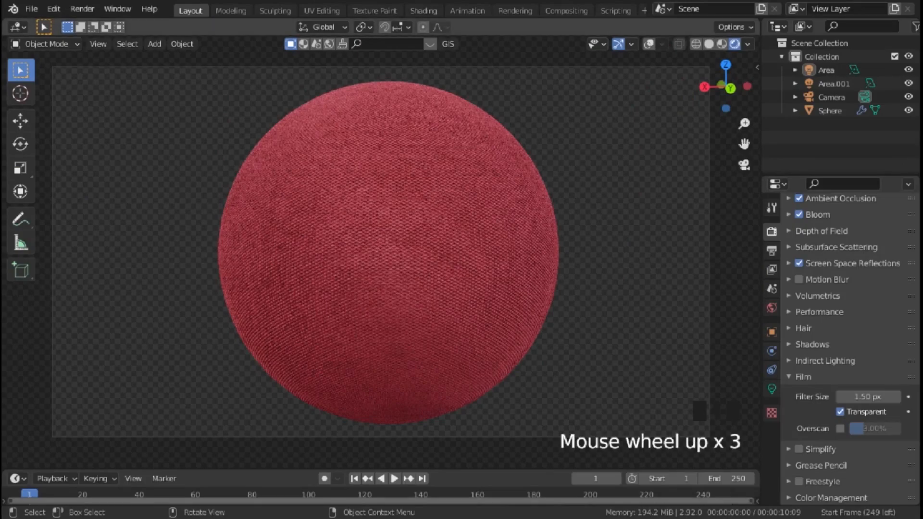
{"action": "left_click", "coordinate": [424, 10]}
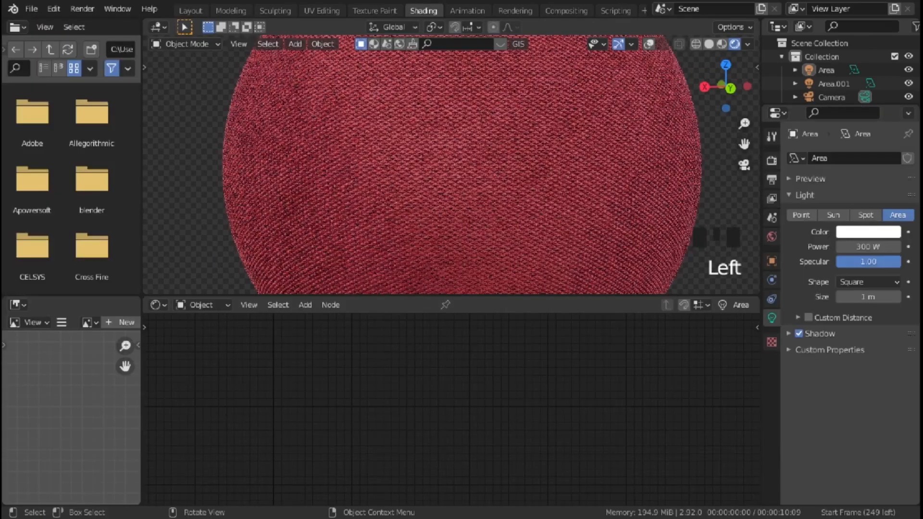
Select the sphere and move the stacked Bump nodes down and closer to the Principled BSDF in its material
{"action": "left_click", "coordinate": [433, 182]}
{"action": "scroll", "coordinate": [433, 409], "scroll_direction": "down", "scroll_amount": 8}
{"action": "mouse_move", "coordinate": [432, 408]}
{"action": "middle_mouse_down"}
{"action": "mouse_move", "coordinate": [562, 409]}
{"action": "mouse_move", "coordinate": [569, 423]}
{"action": "middle_mouse_up"}
{"action": "scroll", "coordinate": [338, 345], "scroll_direction": "up", "scroll_amount": 9}
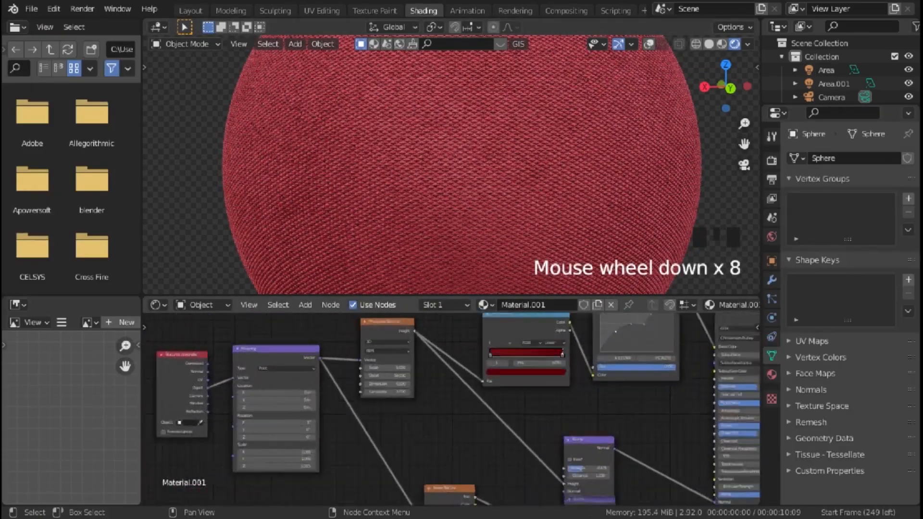
{"action": "scroll", "coordinate": [322, 395], "scroll_direction": "down", "scroll_amount": 10}
{"action": "middle_click_drag", "start_coordinate": [336, 394], "coordinate": [300, 353]}
{"action": "middle_click_drag", "start_coordinate": [380, 408], "coordinate": [404, 399]}
{"action": "scroll", "coordinate": [490, 423], "scroll_direction": "down", "scroll_amount": 6}
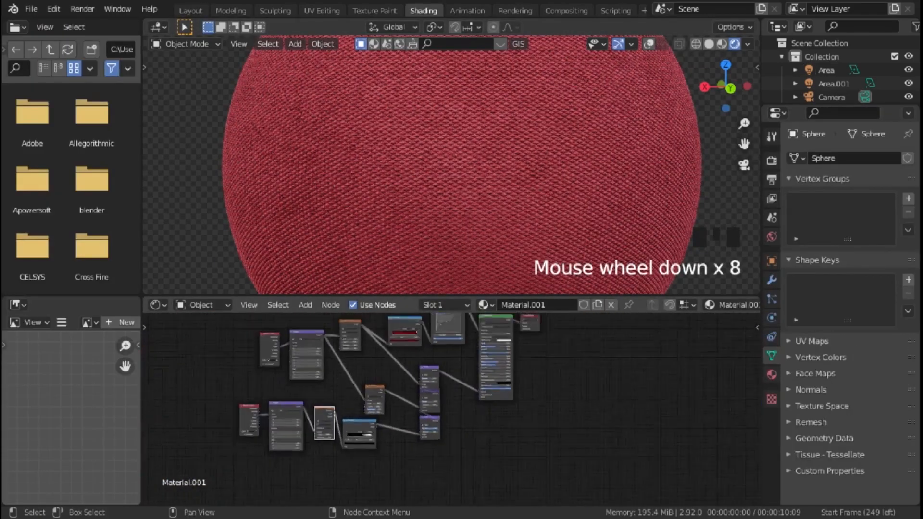
{"action": "scroll", "coordinate": [448, 408], "scroll_direction": "up", "scroll_amount": 11}
{"action": "left_click_drag", "start_coordinate": [511, 368], "coordinate": [423, 481]}
{"action": "key", "text": "g"}
{"action": "left_click", "coordinate": [481, 448]}
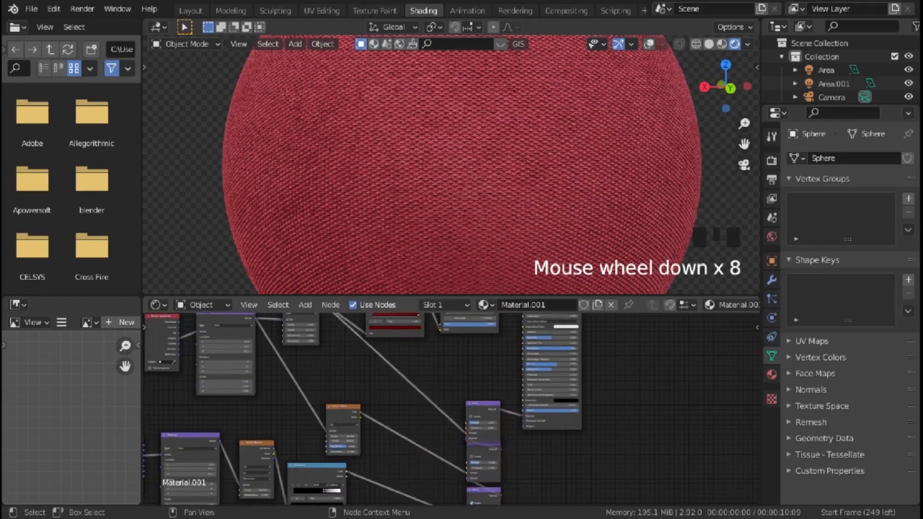
Add a ColorRamp node in the space between the dark red ColorRamp and the Principled BSDF
{"action": "scroll", "coordinate": [481, 423], "scroll_direction": "down", "scroll_amount": 1}
{"action": "middle_click_drag", "start_coordinate": [481, 404], "coordinate": [468, 466]}
{"action": "left_click_drag", "start_coordinate": [458, 352], "coordinate": [452, 328]}
{"action": "scroll", "coordinate": [452, 342], "scroll_direction": "down", "scroll_amount": 3}
{"action": "mouse_move", "coordinate": [452, 409]}
{"action": "middle_mouse_down"}
{"action": "mouse_move", "coordinate": [494, 351]}
{"action": "mouse_move", "coordinate": [449, 405]}
{"action": "middle_mouse_up"}
{"action": "scroll", "coordinate": [473, 347], "scroll_direction": "down", "scroll_amount": 1}
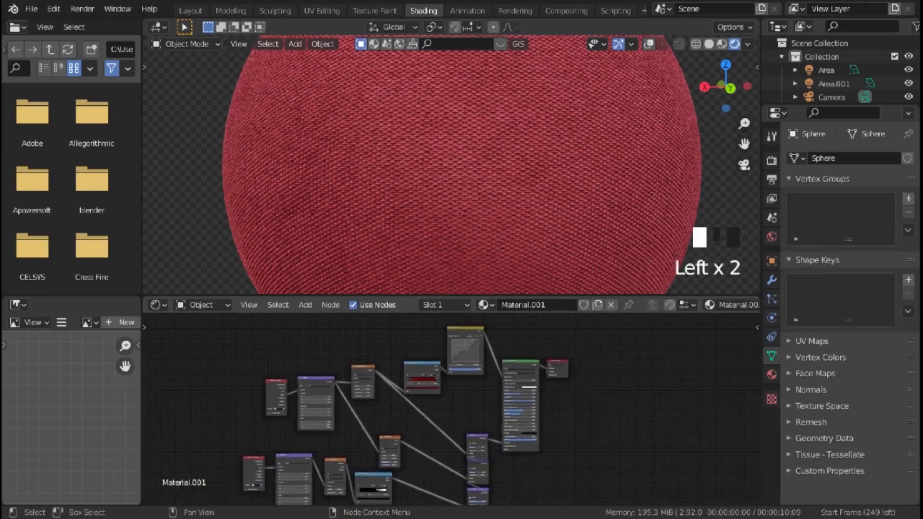
{"action": "scroll", "coordinate": [449, 406], "scroll_direction": "up", "scroll_amount": 1}
{"action": "key", "text": "shift+a"}
{"action": "left_click", "coordinate": [456, 361]}
{"action": "type", "text": "col"}
{"action": "key", "text": "Return"}
{"action": "left_click", "coordinate": [449, 390]}
{"action": "scroll", "coordinate": [450, 390], "scroll_direction": "up", "scroll_amount": 4}
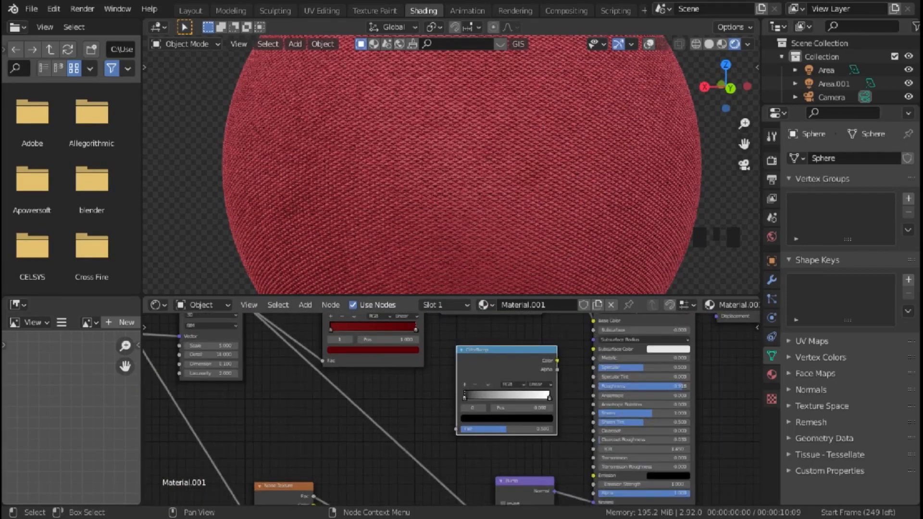
Connect the new ColorRamp's Color to Roughness, move its white stop to position 0.291 and shift the node aside
{"action": "left_click_drag", "start_coordinate": [595, 386], "coordinate": [594, 386]}
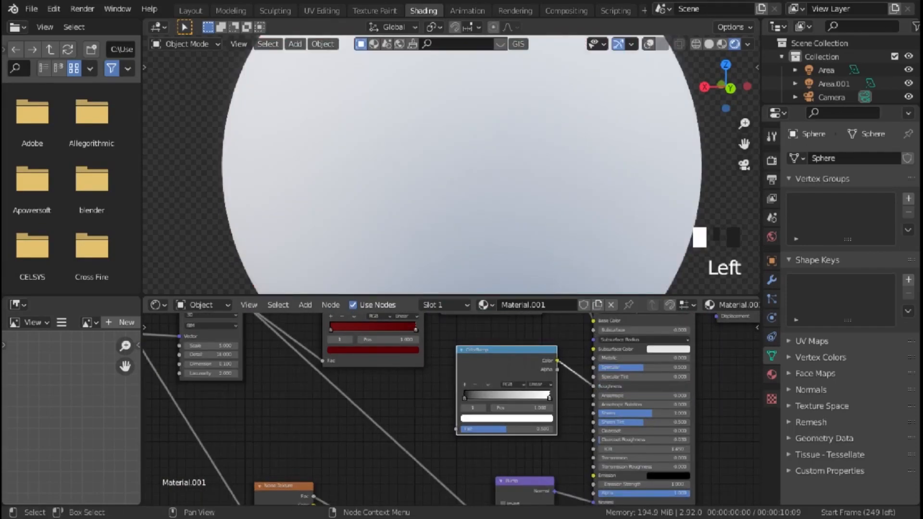
{"action": "left_click_drag", "start_coordinate": [550, 397], "coordinate": [489, 397]}
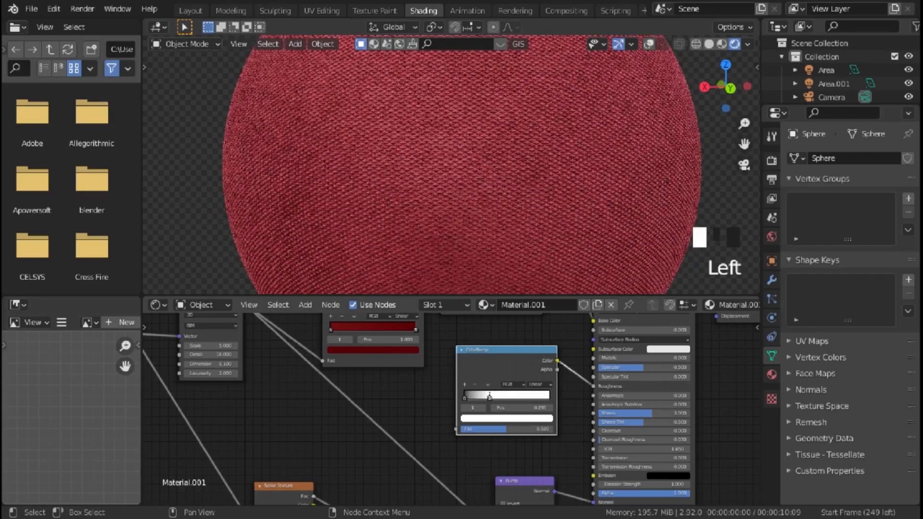
{"action": "left_click_drag", "start_coordinate": [505, 356], "coordinate": [467, 379]}
Insert a MixRGB node on the link between the new ColorRamp and the Principled BSDF's Roughness
{"action": "key", "text": "shift+a"}
{"action": "left_click", "coordinate": [526, 359]}
{"action": "left_click", "coordinate": [548, 381]}
{"action": "left_click", "coordinate": [575, 364]}
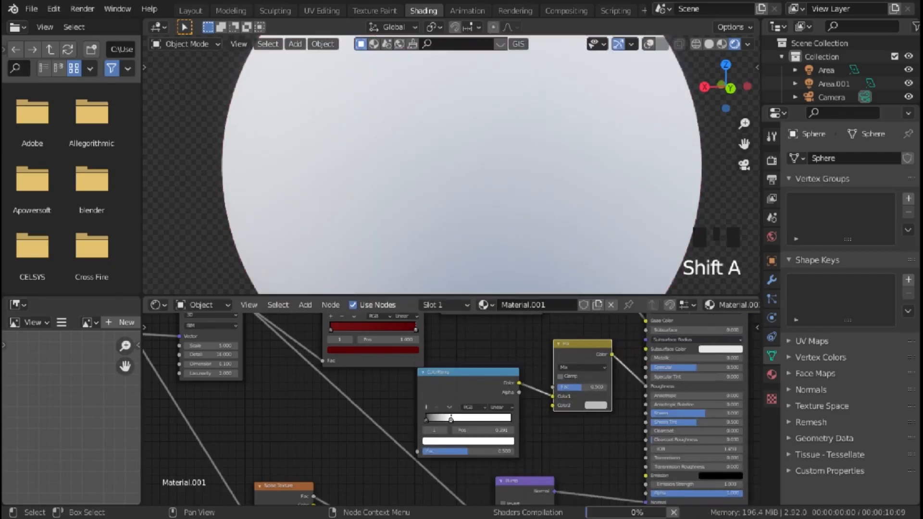
Try a factor of 0.792 on the Mix node, viewing the whole sphere, and restore the factor to 0.500
{"action": "scroll", "coordinate": [374, 387], "scroll_direction": "down", "scroll_amount": 5}
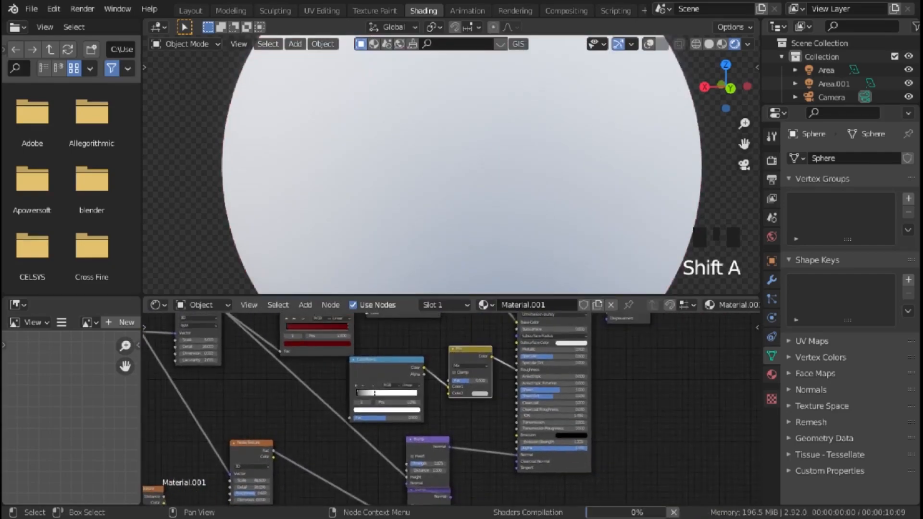
{"action": "scroll", "coordinate": [451, 409], "scroll_direction": "down", "scroll_amount": 2}
{"action": "middle_click_drag", "start_coordinate": [452, 408], "coordinate": [451, 410]}
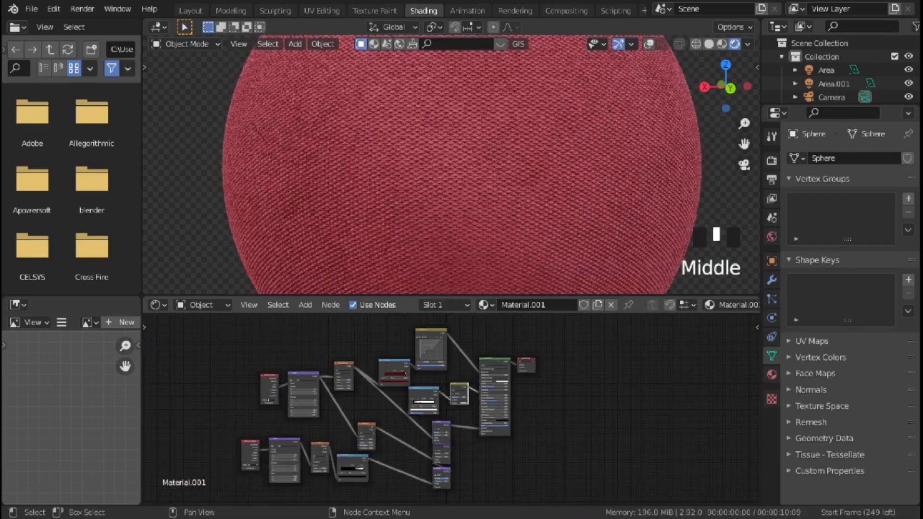
{"action": "scroll", "coordinate": [452, 409], "scroll_direction": "up", "scroll_amount": 10}
{"action": "scroll", "coordinate": [451, 164], "scroll_direction": "down", "scroll_amount": 6}
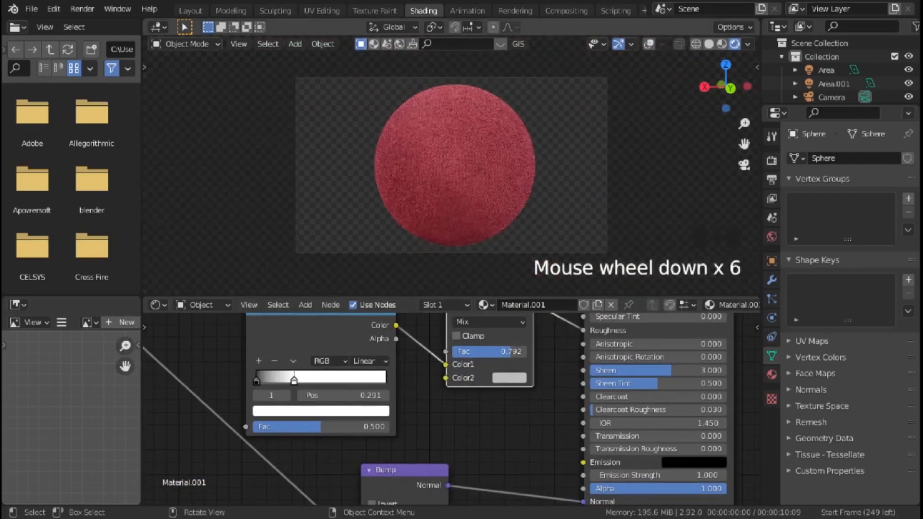
{"action": "key", "text": "Return"}
Select the first stop of the dark red ColorRamp and try a brighter red with value 0.306
{"action": "scroll", "coordinate": [451, 409], "scroll_direction": "down", "scroll_amount": 4}
{"action": "middle_click_drag", "start_coordinate": [451, 409], "coordinate": [479, 314]}
{"action": "scroll", "coordinate": [451, 409], "scroll_direction": "down", "scroll_amount": 18}
{"action": "scroll", "coordinate": [452, 409], "scroll_direction": "up", "scroll_amount": 12}
{"action": "middle_click_drag", "start_coordinate": [385, 331], "coordinate": [457, 395]}
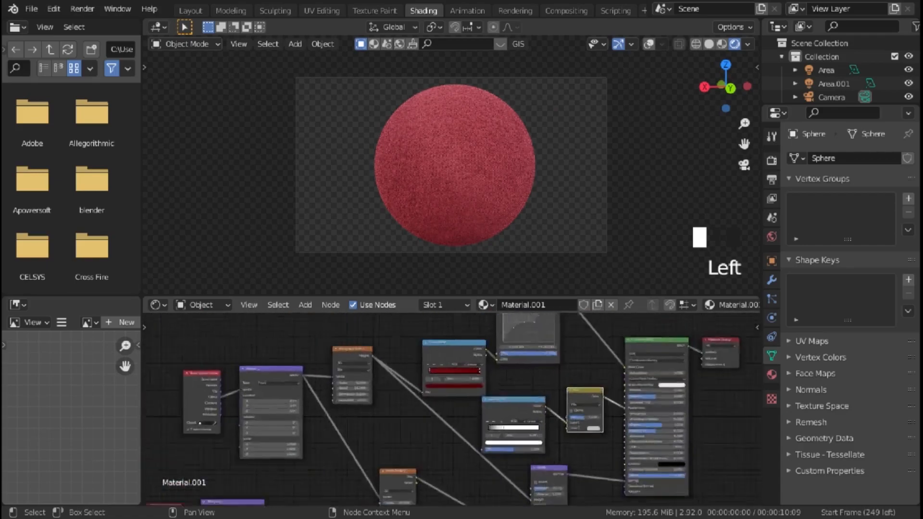
{"action": "scroll", "coordinate": [451, 409], "scroll_direction": "up", "scroll_amount": 7}
{"action": "left_click", "coordinate": [456, 370]}
{"action": "left_click", "coordinate": [411, 346]}
{"action": "left_click", "coordinate": [456, 370]}
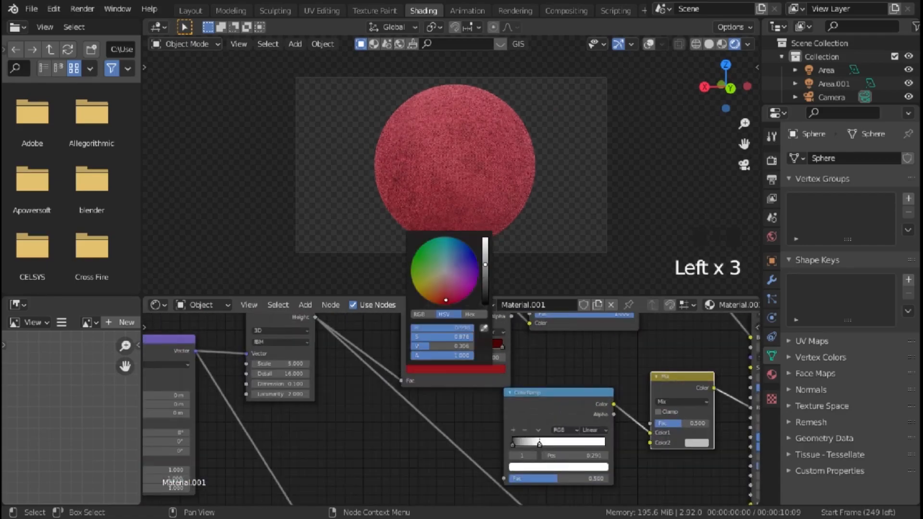
{"action": "scroll", "coordinate": [452, 409], "scroll_direction": "down", "scroll_amount": 8}
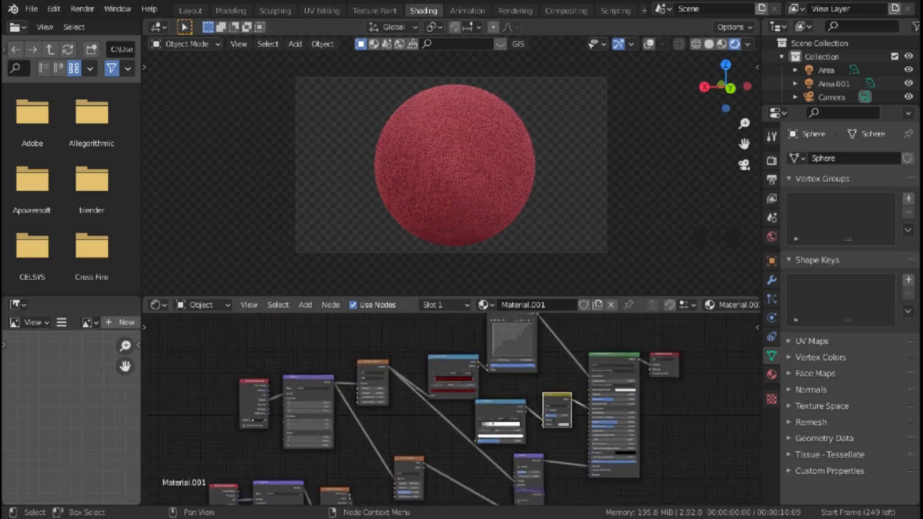
Try an olive colour on the dark red ColorRamp's first stop and bring the stop back to a dark red
{"action": "scroll", "coordinate": [451, 409], "scroll_direction": "up", "scroll_amount": 10}
{"action": "middle_click_drag", "start_coordinate": [226, 401], "coordinate": [590, 448]}
{"action": "scroll", "coordinate": [591, 448], "scroll_direction": "up", "scroll_amount": 7}
{"action": "scroll", "coordinate": [591, 448], "scroll_direction": "down", "scroll_amount": 16}
{"action": "scroll", "coordinate": [590, 448], "scroll_direction": "up", "scroll_amount": 5}
{"action": "scroll", "coordinate": [453, 406], "scroll_direction": "up", "scroll_amount": 6}
{"action": "left_click", "coordinate": [529, 328]}
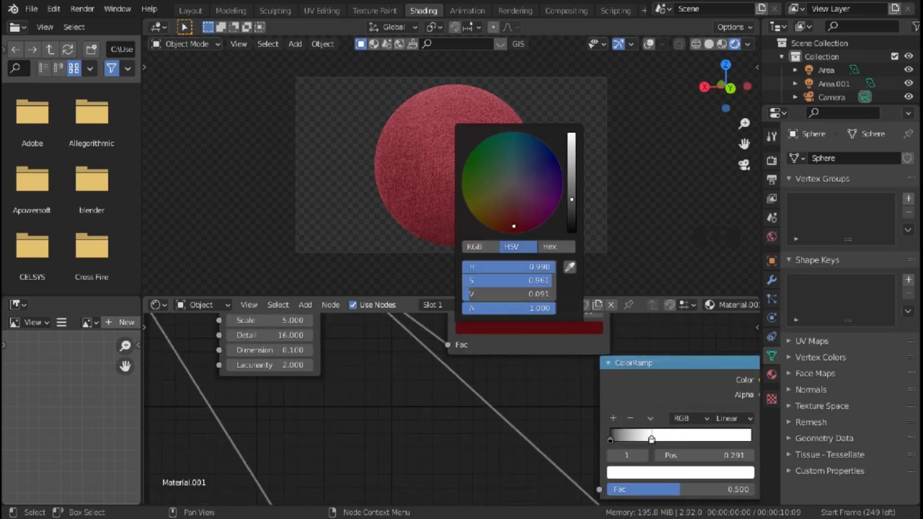
{"action": "left_click", "coordinate": [526, 180]}
{"action": "left_click_drag", "start_coordinate": [528, 171], "coordinate": [505, 179]}
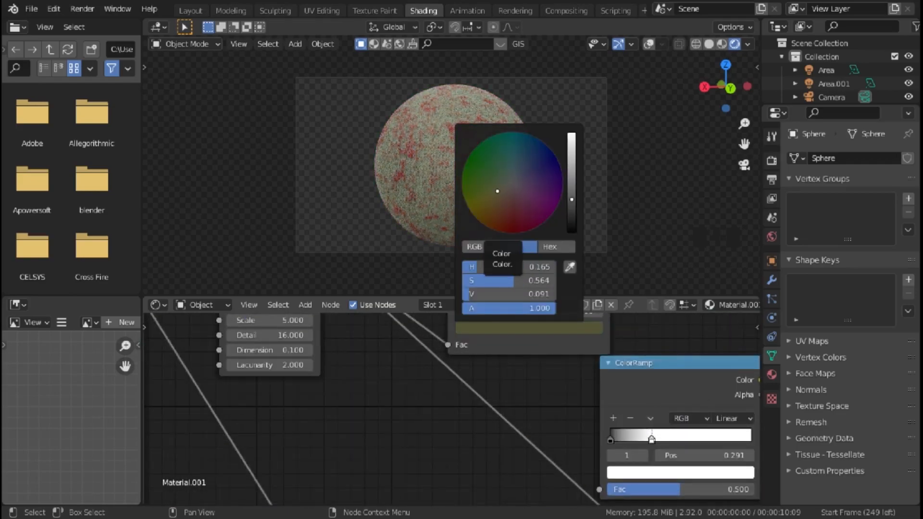
{"action": "mouse_move", "coordinate": [500, 206]}
{"action": "left_mouse_down"}
{"action": "mouse_move", "coordinate": [512, 209]}
{"action": "mouse_move", "coordinate": [490, 181]}
{"action": "mouse_move", "coordinate": [517, 229]}
{"action": "left_mouse_up"}
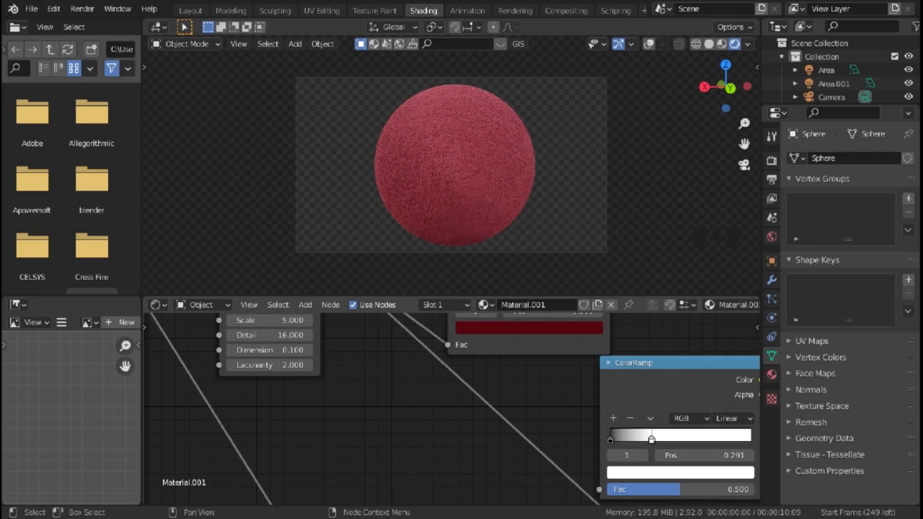
Examine the complete fabric node tree, including the ColorRamps, RGB Curves, Mix and Bump nodes and their links
{"action": "scroll", "coordinate": [457, 409], "scroll_direction": "down", "scroll_amount": 12}
{"action": "scroll", "coordinate": [456, 378], "scroll_direction": "up", "scroll_amount": 7}
{"action": "mouse_move", "coordinate": [524, 457]}
{"action": "middle_mouse_down"}
{"action": "mouse_move", "coordinate": [456, 378]}
{"action": "mouse_move", "coordinate": [447, 386]}
{"action": "mouse_move", "coordinate": [435, 358]}
{"action": "mouse_move", "coordinate": [421, 464]}
{"action": "middle_mouse_up"}
{"action": "key", "text": "Home"}
{"action": "scroll", "coordinate": [454, 408], "scroll_direction": "up", "scroll_amount": 9}
{"action": "left_click", "coordinate": [530, 332]}
{"action": "left_click", "coordinate": [539, 378]}
{"action": "scroll", "coordinate": [453, 404], "scroll_direction": "down", "scroll_amount": 4}
{"action": "scroll", "coordinate": [451, 408], "scroll_direction": "up", "scroll_amount": 7}
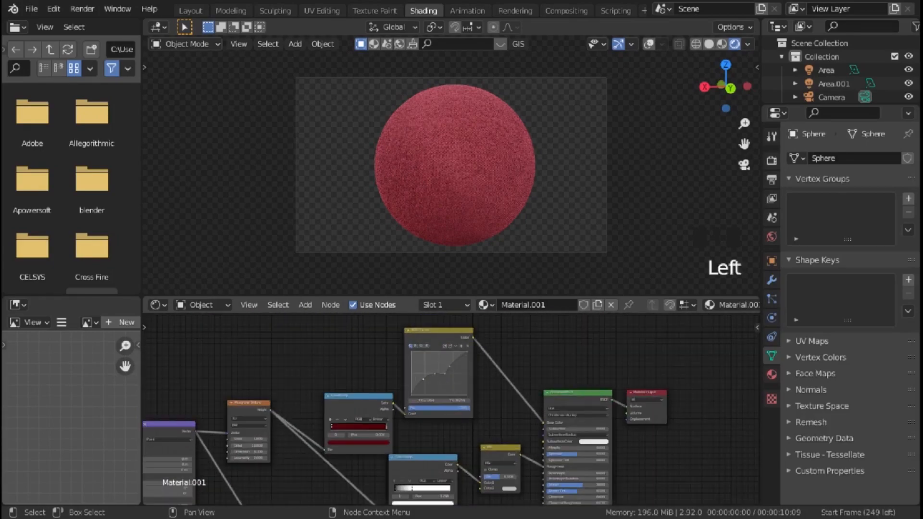
{"action": "middle_click_drag", "start_coordinate": [433, 432], "coordinate": [471, 383]}
{"action": "scroll", "coordinate": [472, 383], "scroll_direction": "down", "scroll_amount": 1}
{"action": "scroll", "coordinate": [451, 409], "scroll_direction": "down", "scroll_amount": 8}
{"action": "middle_click_drag", "start_coordinate": [451, 413], "coordinate": [452, 392]}
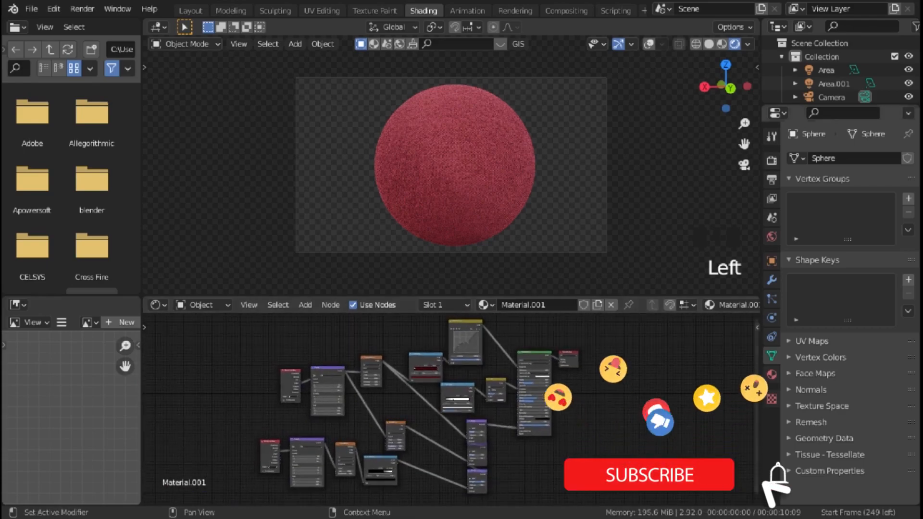
Switch the scene's render engine to Cycles
{"action": "left_click", "coordinate": [771, 160]}
{"action": "left_click", "coordinate": [878, 158]}
{"action": "left_click", "coordinate": [866, 198]}
{"action": "scroll", "coordinate": [451, 409], "scroll_direction": "up", "scroll_amount": 2}
{"action": "middle_click_drag", "start_coordinate": [453, 438], "coordinate": [451, 354]}
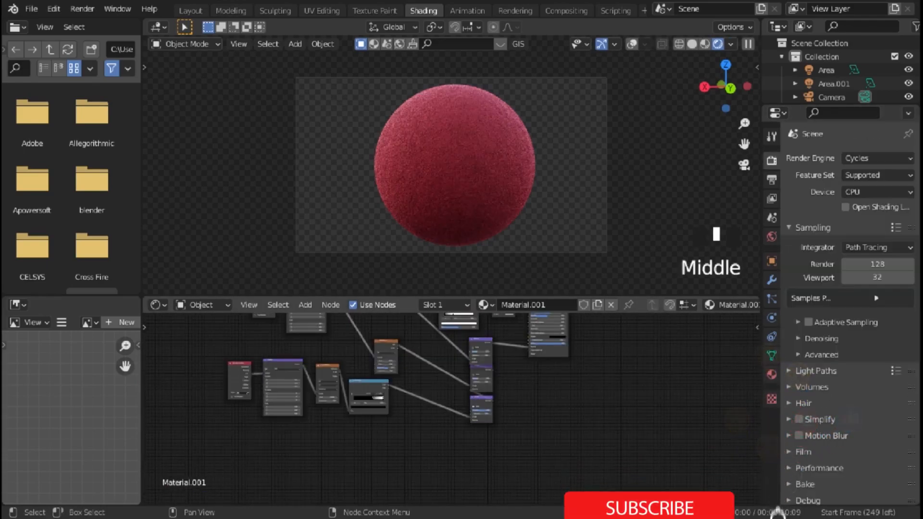